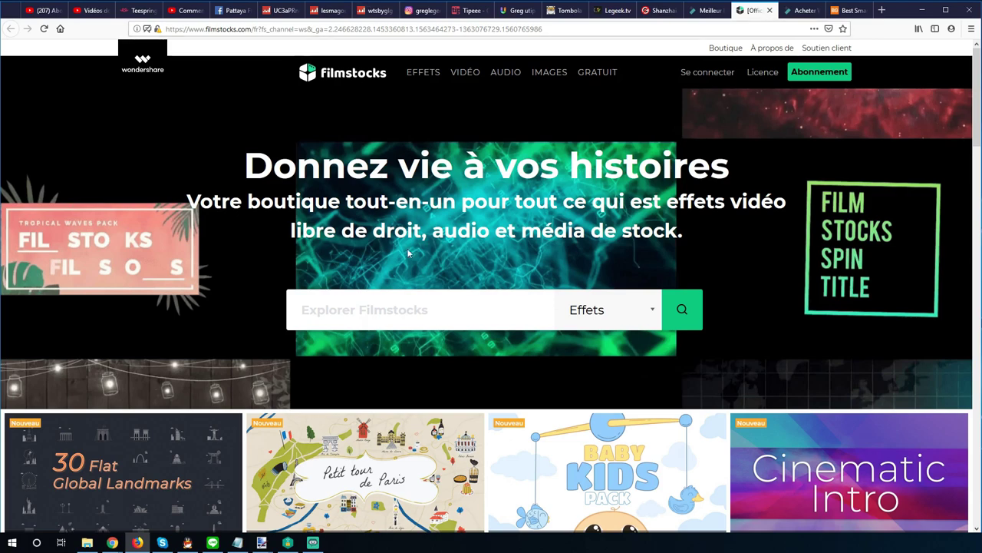
# - Browse the new, hot and free effect packs on the Filmstocks home page, including the Explosions pack preview
pyautogui.scroll(-4, 409, 251)
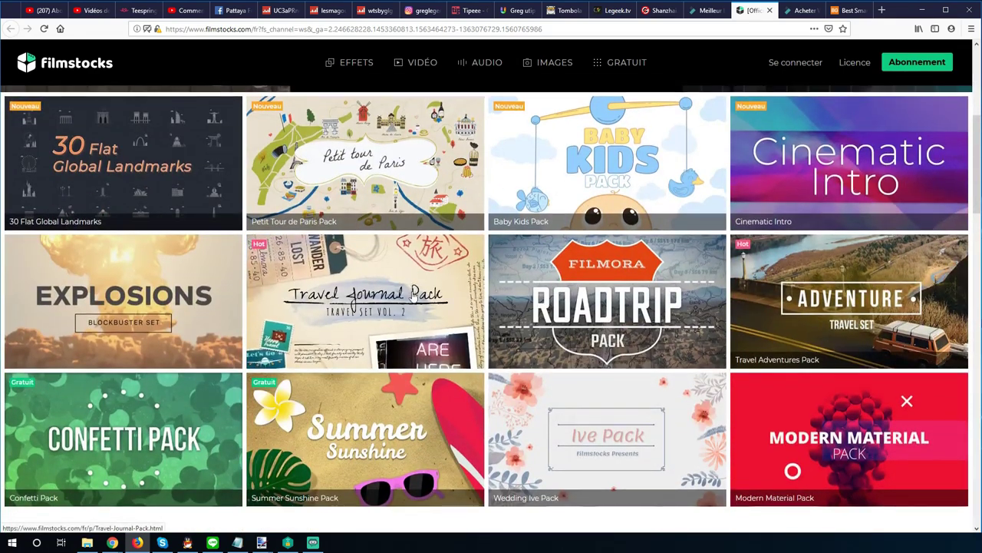
pyautogui.scroll(-3, 405, 292)
pyautogui.scroll(1, 413, 295)
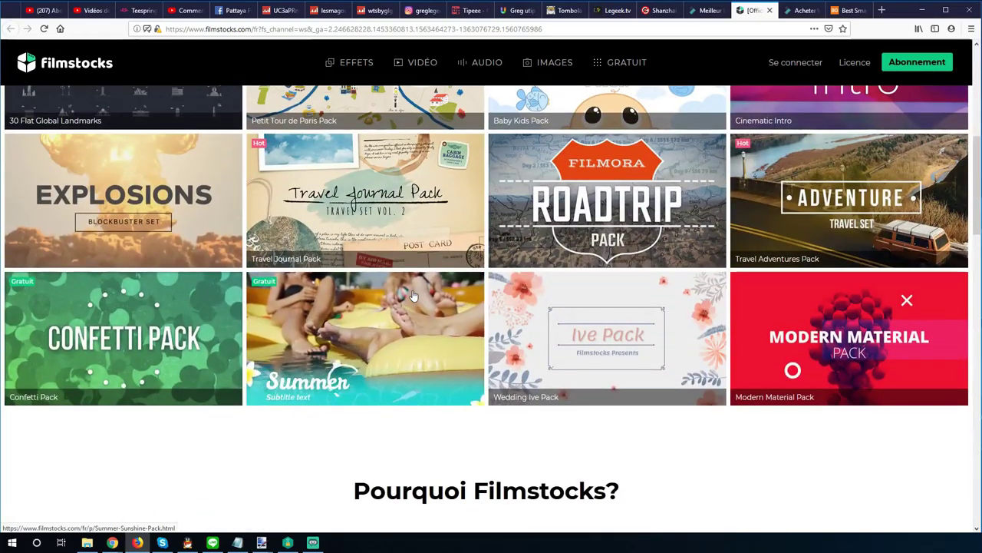
pyautogui.scroll(2, 413, 296)
pyautogui.scroll(1, 413, 295)
pyautogui.scroll(-1, 154, 383)
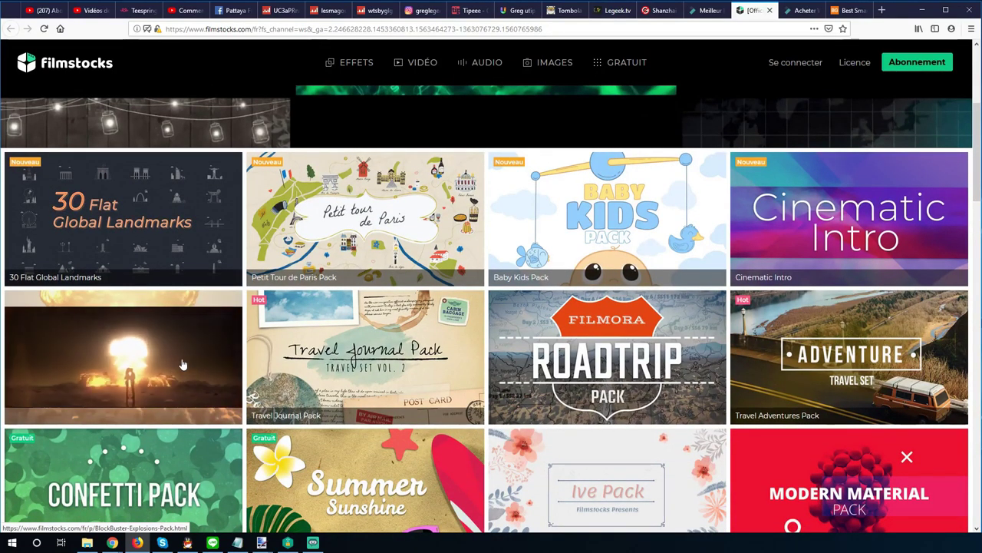
pyautogui.scroll(4, 492, 307)
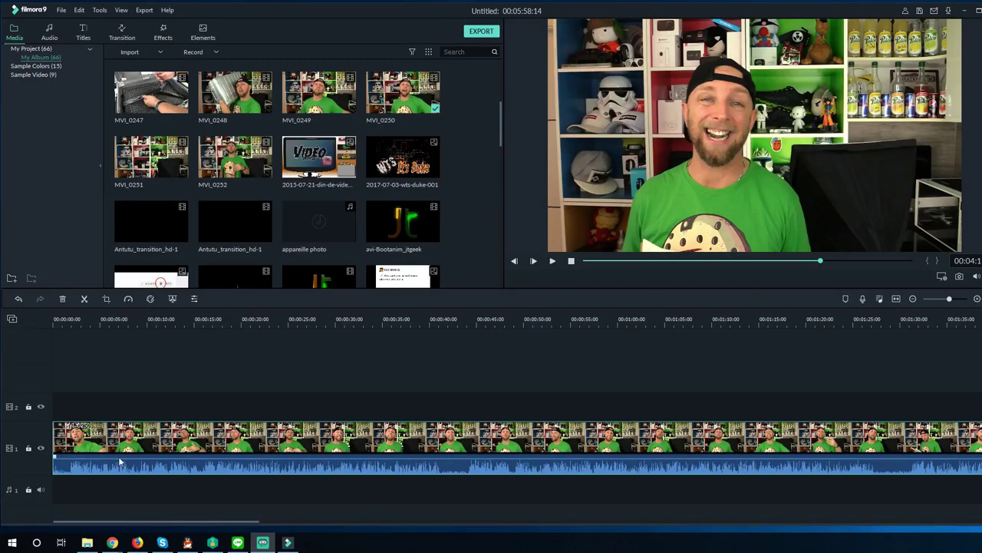
# - Switch to Filmora9, preview the MVI_0250 footage, and play the assembled timeline from its start
pyautogui.press('space')
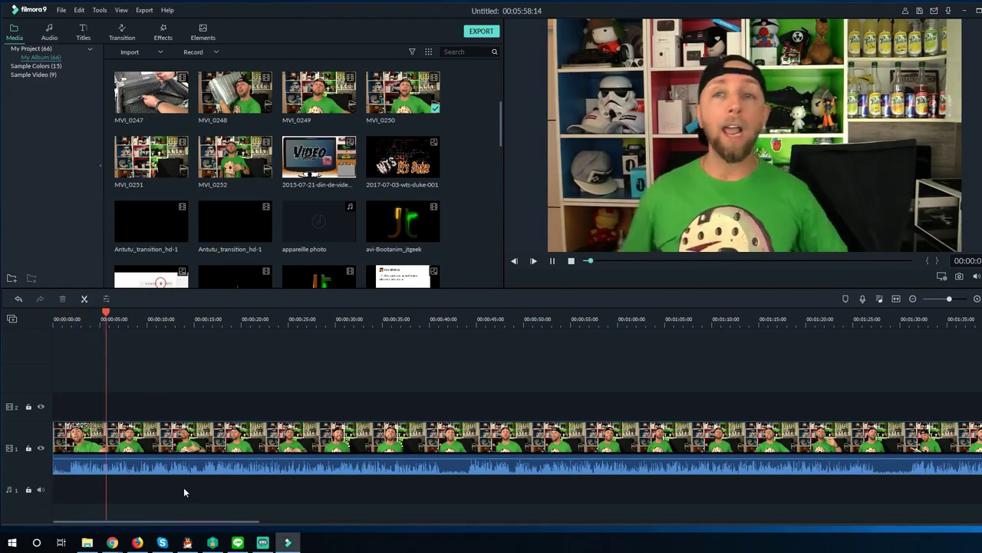
pyautogui.press('space')
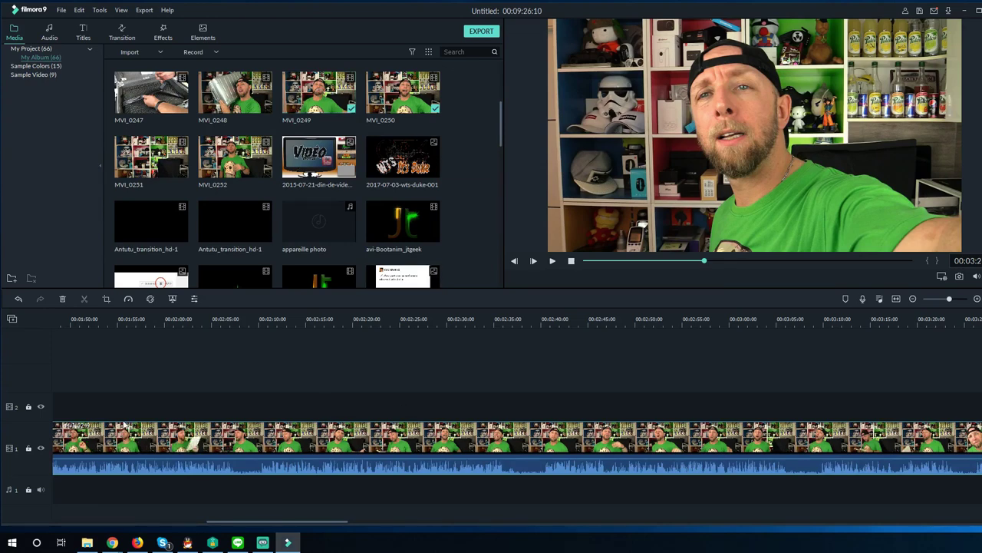
pyautogui.click(56, 324)
pyautogui.moveTo(281, 522); pyautogui.dragTo(123, 524)
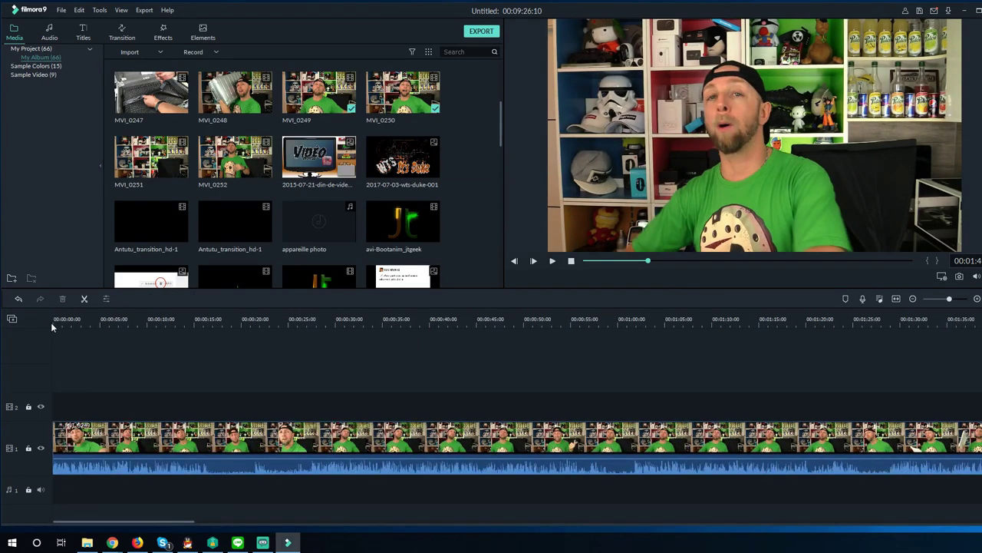
pyautogui.click(53, 323)
pyautogui.press('space')
# - Split the first MVI_0249 clip at about 17 and 27 seconds and delete the unwanted piece between the cuts
pyautogui.click(188, 323)
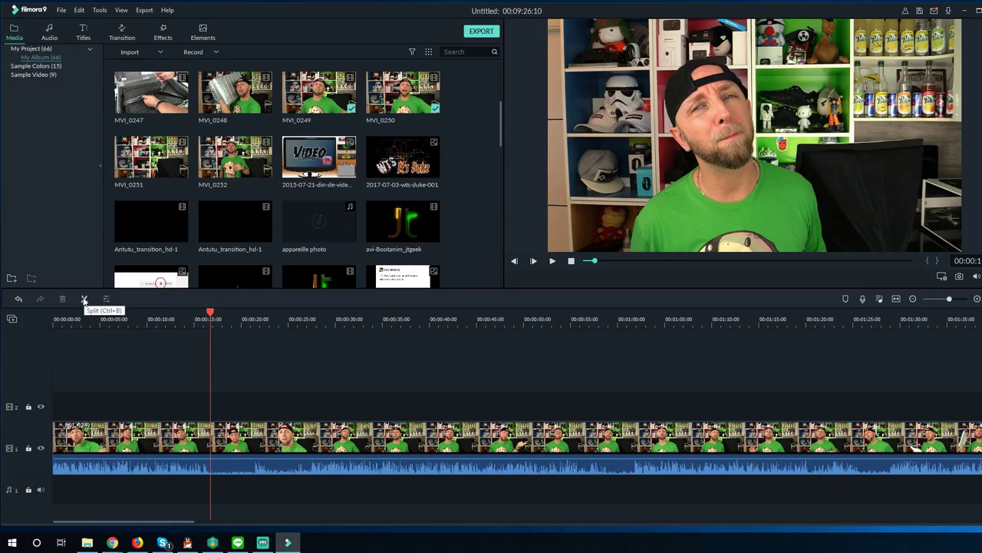
pyautogui.click(85, 299)
pyautogui.moveTo(279, 316); pyautogui.dragTo(309, 317)
pyautogui.hotkey('ctrl', 'b')
pyautogui.click(257, 443)
pyautogui.press('Delete')
# - Cut out the short silent passage between about 49 and 51 seconds and close the gap
pyautogui.moveTo(471, 319); pyautogui.dragTo(532, 313)
pyautogui.hotkey('ctrl', 'b')
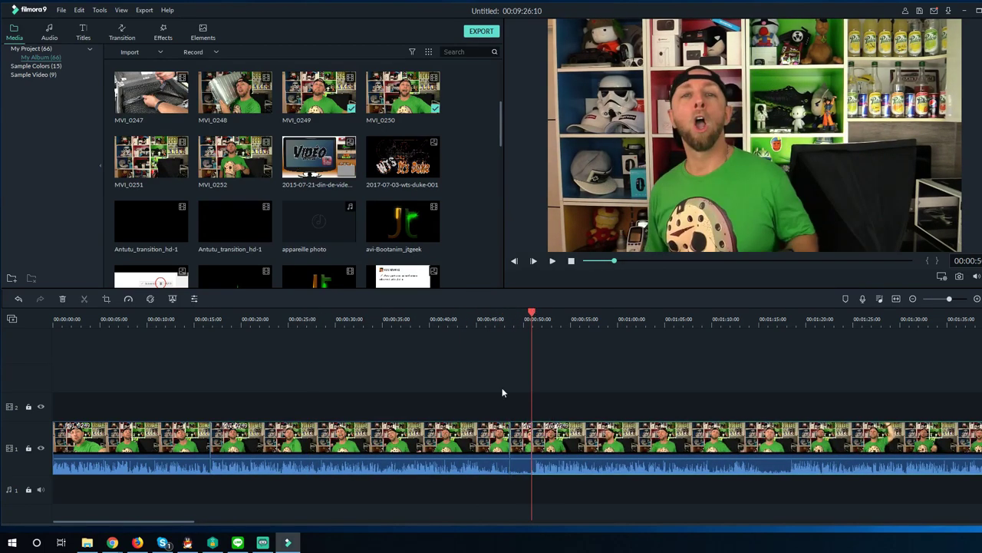
pyautogui.moveTo(555, 438); pyautogui.dragTo(533, 439)
# - Cut out the silent passage of MVI_0249 between about 1:11 and 1:14 and close the gap
pyautogui.moveTo(120, 522); pyautogui.dragTo(201, 522)
pyautogui.click(201, 317)
pyautogui.moveTo(202, 317); pyautogui.dragTo(229, 316)
pyautogui.hotkey('ctrl', 'b')
pyautogui.hotkey('ctrl', 'b')
pyautogui.click(218, 445)
pyautogui.moveTo(231, 437)
pyautogui.mouseDown()
pyautogui.moveTo(205, 435)
pyautogui.moveTo(228, 435)
pyautogui.mouseUp()
pyautogui.moveTo(635, 453); pyautogui.dragTo(607, 456)
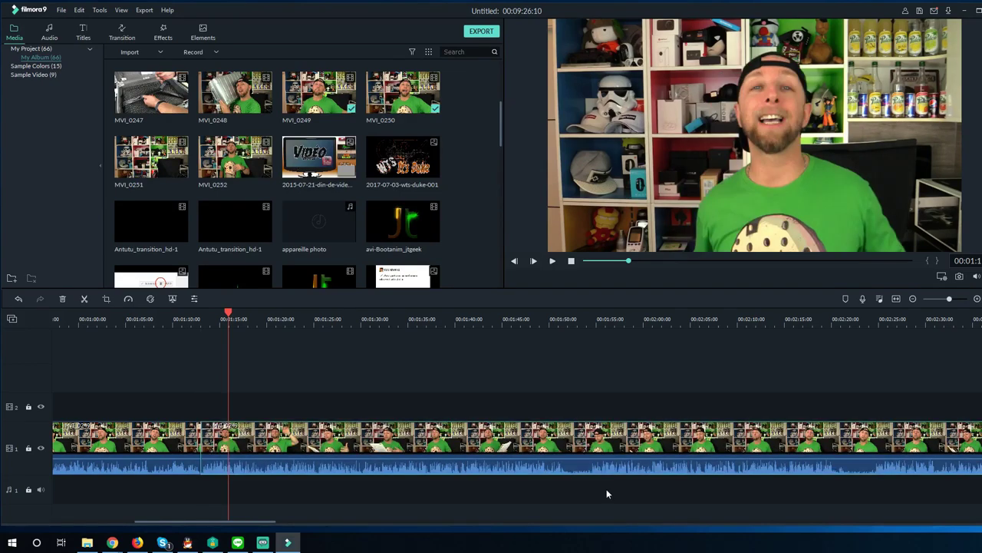
# - Split MVI_0249 at about 1:51 and 1:54 and remove the silent piece between the cuts
pyautogui.scroll(1, 438, 399)
pyautogui.moveTo(230, 522); pyautogui.dragTo(269, 523)
pyautogui.click(238, 316)
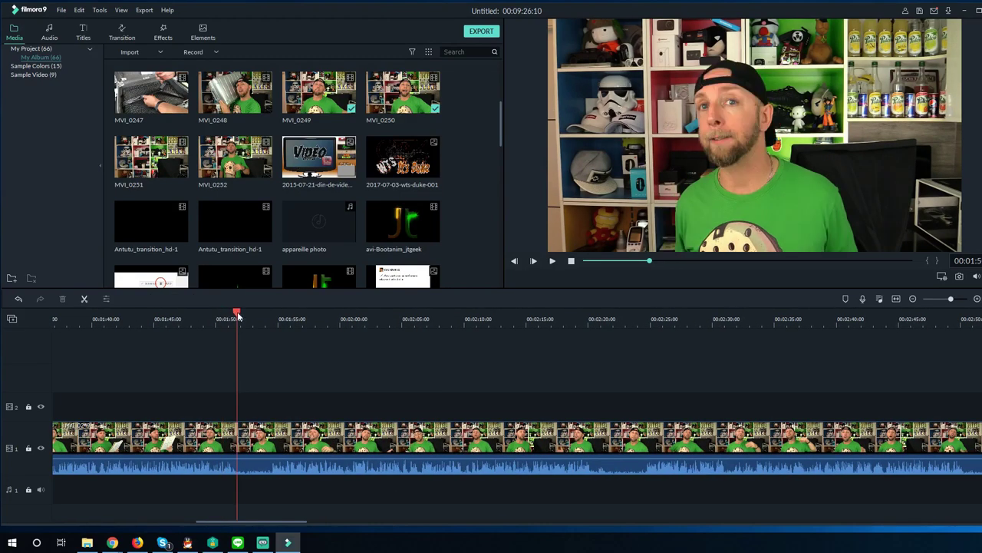
pyautogui.click(235, 440)
pyautogui.hotkey('ctrl', 'b')
pyautogui.moveTo(241, 313); pyautogui.dragTo(268, 317)
pyautogui.hotkey('ctrl', 'b')
pyautogui.moveTo(586, 325); pyautogui.dragTo(440, 336)
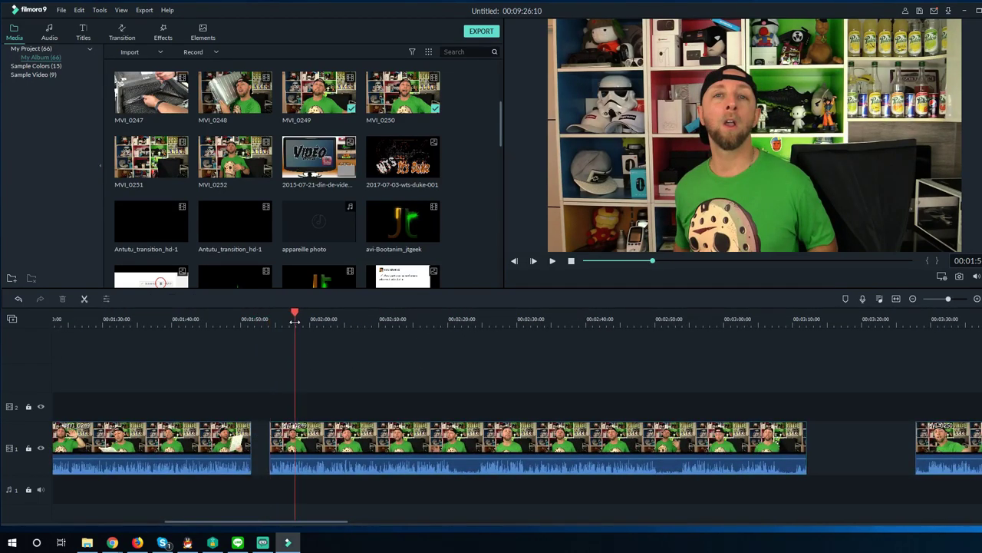
# - Close the gap at about 1:51 and delete the silent piece of MVI_0249 between about 2:21 and 2:24
pyautogui.hotkey('ctrl', '=')
pyautogui.moveTo(305, 317); pyautogui.dragTo(890, 311)
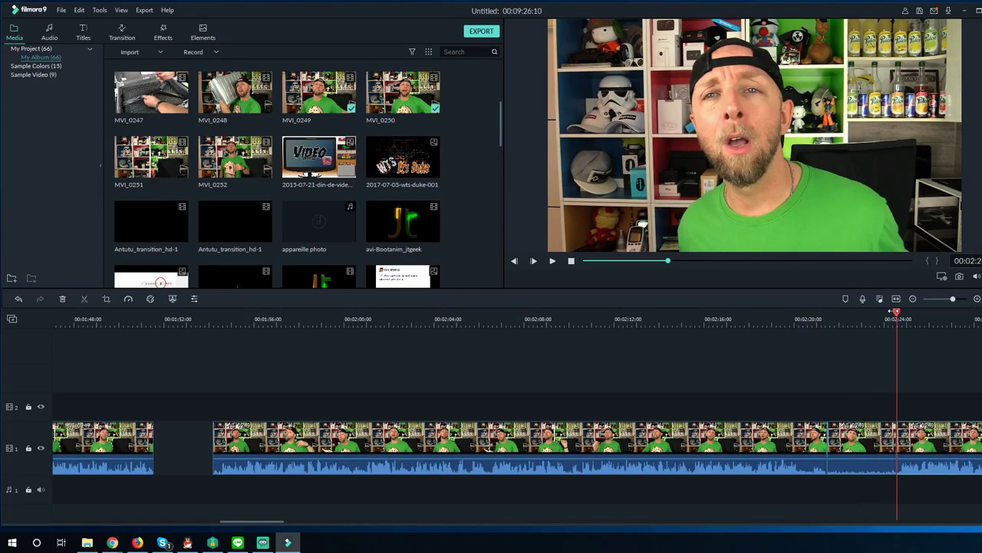
pyautogui.click(183, 448)
pyautogui.press('Delete')
pyautogui.click(829, 443)
pyautogui.press('Delete')
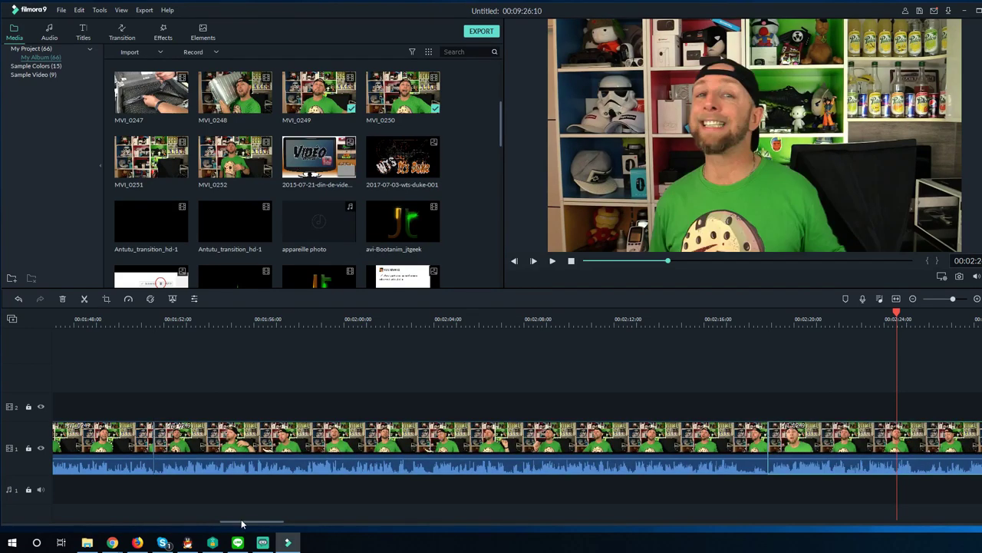
# - Split off the silent passage of MVI_0249 between about 2:45 and 2:48, delete it and play the result
pyautogui.moveTo(264, 522); pyautogui.dragTo(330, 525)
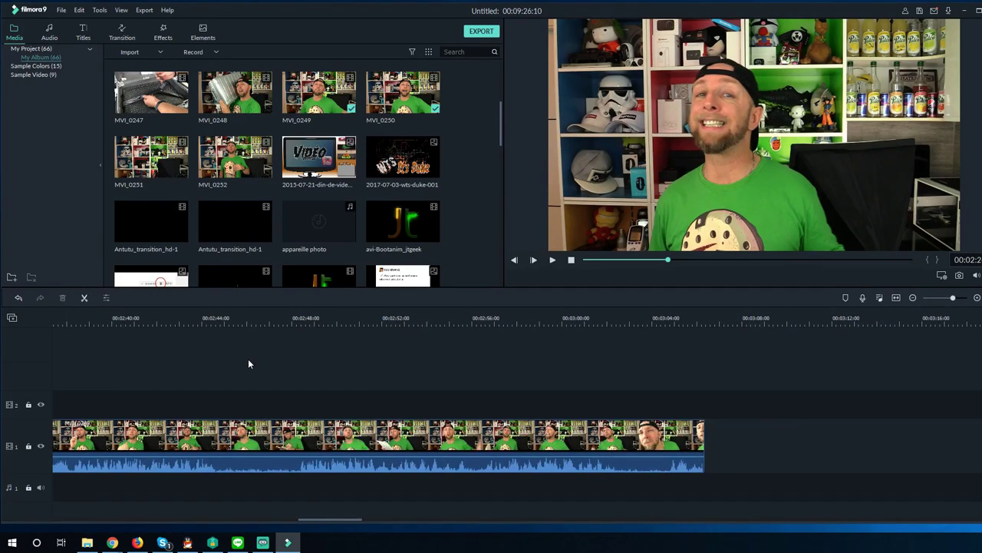
pyautogui.moveTo(203, 319); pyautogui.dragTo(297, 345)
pyautogui.hotkey('ctrl', 'b')
pyautogui.click(258, 440)
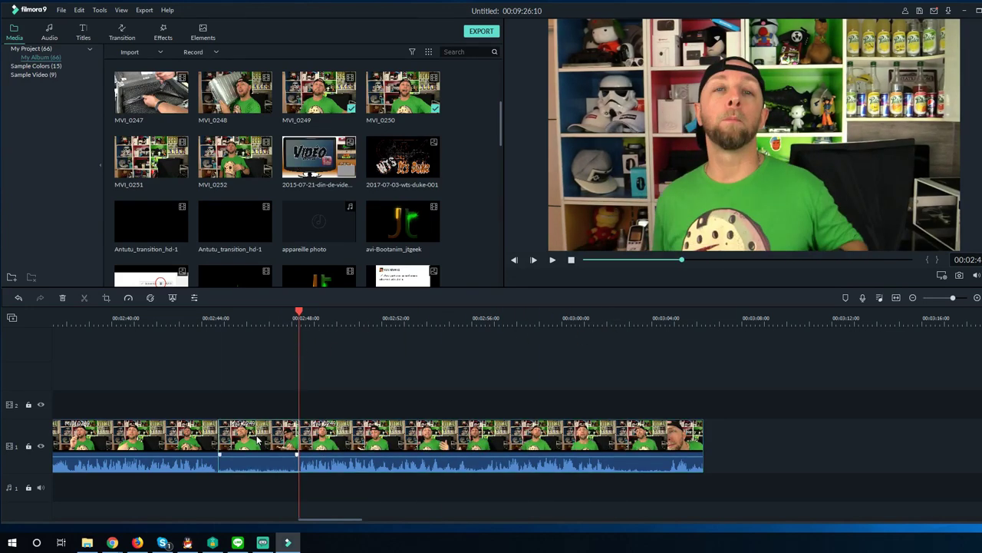
pyautogui.click(176, 321)
pyautogui.press('space')
pyautogui.press('Delete')
pyautogui.press('space')
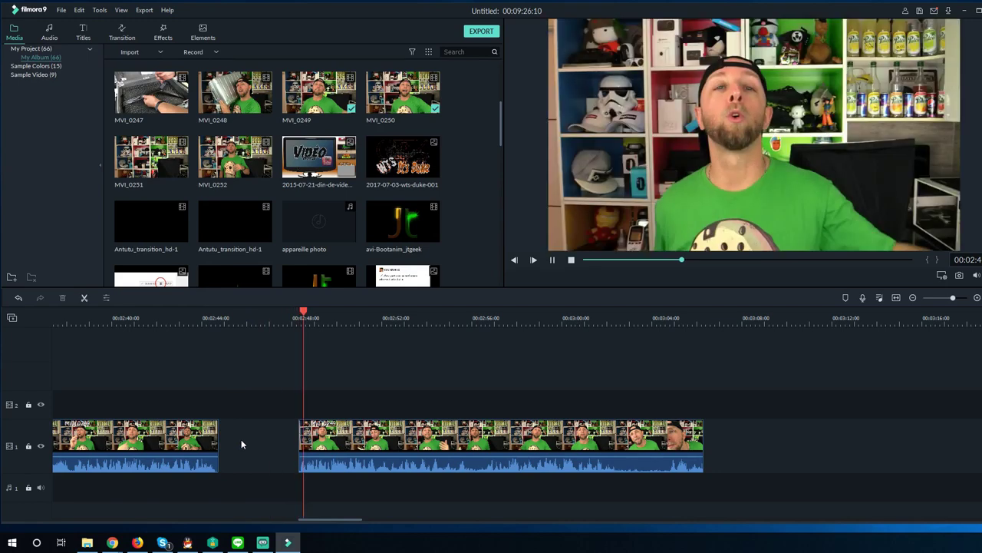
# - Move the last MVI_0249 piece and the MVI_0250 clip back along the track to close the gaps
pyautogui.click(335, 435)
pyautogui.moveTo(318, 519); pyautogui.dragTo(318, 521)
pyautogui.moveTo(403, 443); pyautogui.dragTo(316, 443)
pyautogui.moveTo(336, 520); pyautogui.dragTo(375, 520)
pyautogui.moveTo(712, 433); pyautogui.dragTo(264, 428)
pyautogui.moveTo(370, 521); pyautogui.dragTo(337, 521)
pyautogui.moveTo(691, 435); pyautogui.dragTo(506, 436)
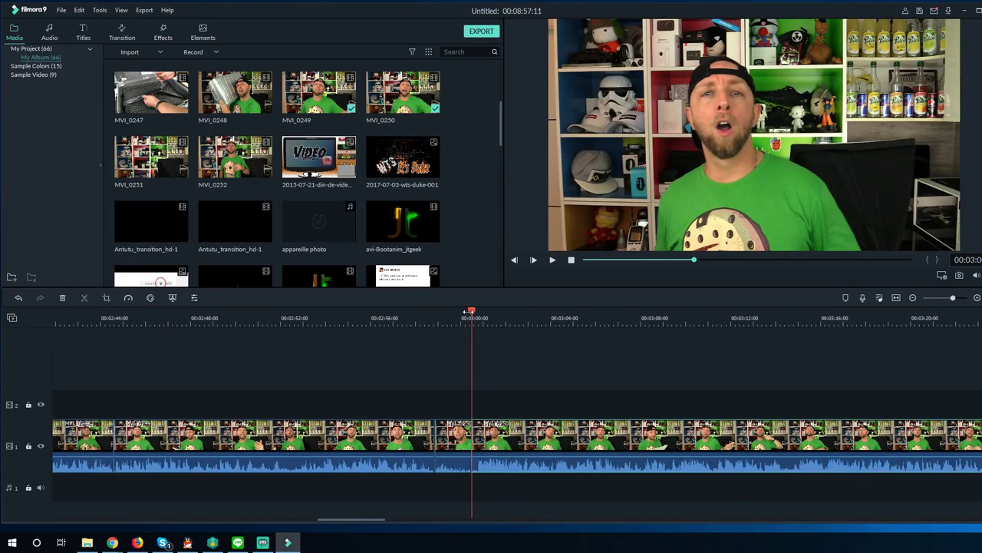
# - Delete the short opening piece of MVI_0250 and play back the joins around it
pyautogui.click(464, 440)
pyautogui.press('Delete')
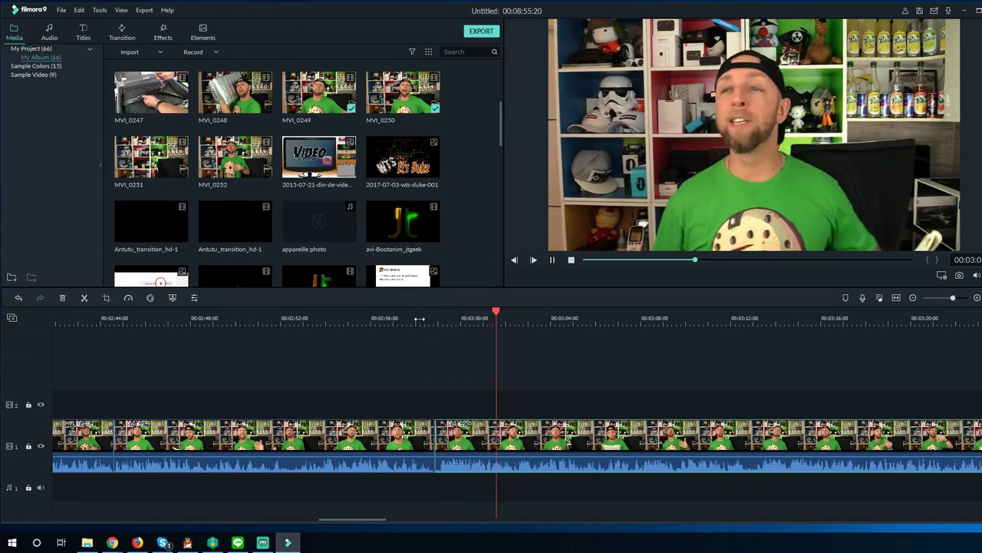
pyautogui.click(115, 321)
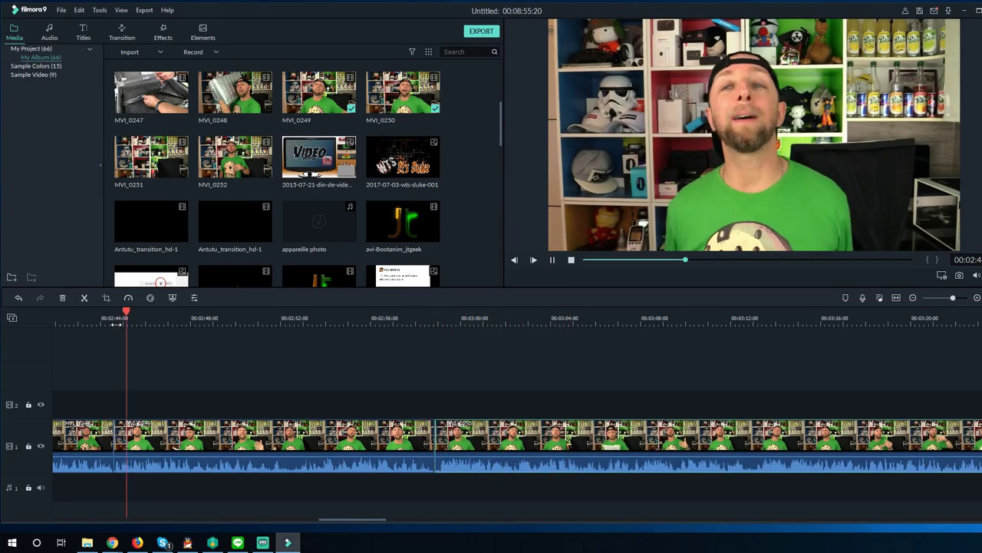
pyautogui.click(412, 323)
# - Cut the silent passage between about 3:38 and 3:41 out of MVI_0250 and check the join
pyautogui.moveTo(351, 520); pyautogui.dragTo(432, 525)
pyautogui.press('space')
pyautogui.moveTo(215, 322); pyautogui.dragTo(302, 317)
pyautogui.hotkey('ctrl', 'b')
pyautogui.hotkey('ctrl', 'b')
pyautogui.press('Delete')
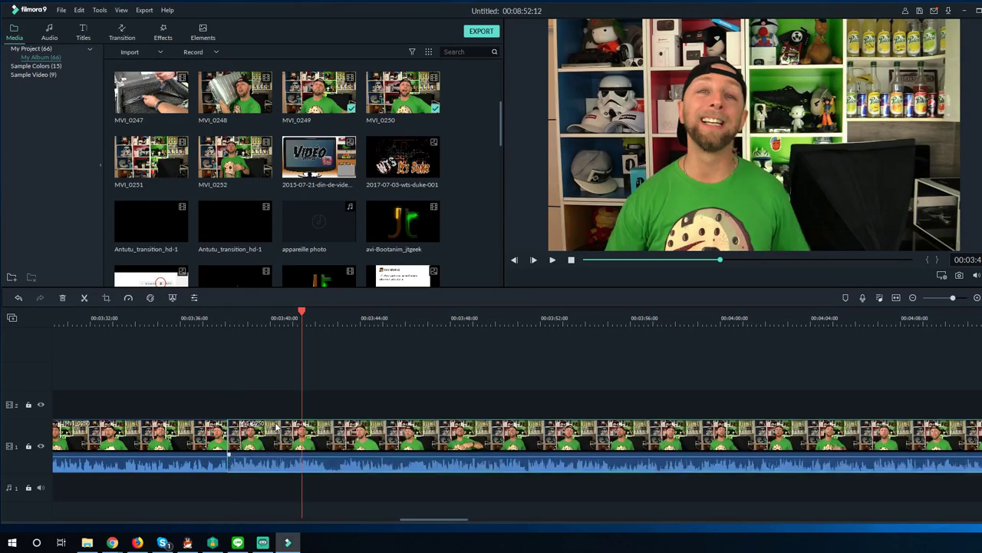
pyautogui.click(215, 320)
pyautogui.press('space')
pyautogui.moveTo(228, 436)
pyautogui.mouseDown()
pyautogui.moveTo(249, 434)
pyautogui.moveTo(240, 433)
pyautogui.mouseUp()
pyautogui.moveTo(328, 433); pyautogui.dragTo(305, 434)
# - Cut the pauses at about 4:22 to 4:26 and 4:36 to 4:39 out of MVI_0250 and close both gaps
pyautogui.moveTo(418, 523); pyautogui.dragTo(482, 521)
pyautogui.moveTo(330, 315); pyautogui.dragTo(726, 311)
pyautogui.hotkey('ctrl', 'b')
pyautogui.hotkey('ctrl', 'b')
pyautogui.press('Delete')
pyautogui.hotkey('ctrl', 'b')
pyautogui.click(371, 449)
pyautogui.hotkey('ctrl', 'b')
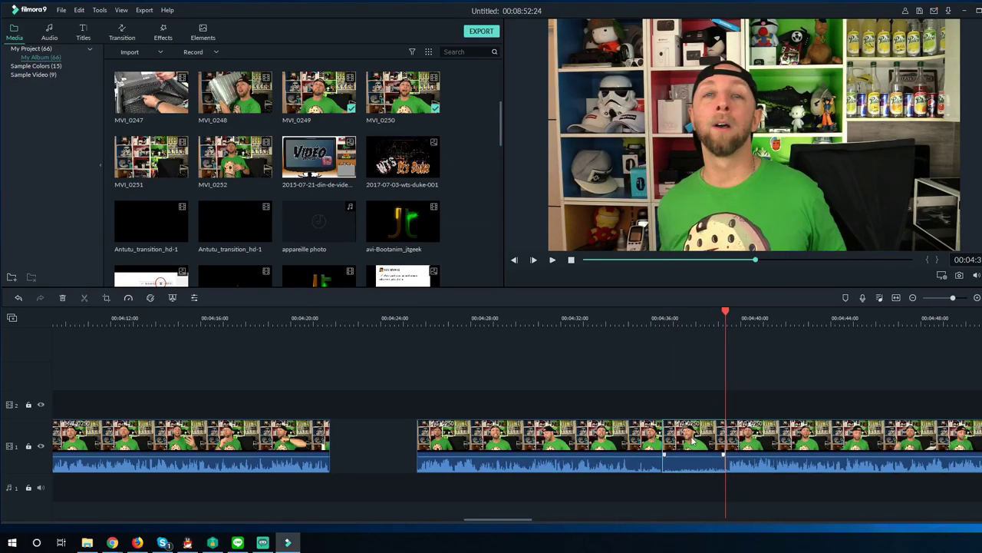
pyautogui.moveTo(643, 439); pyautogui.dragTo(557, 440)
pyautogui.moveTo(785, 441); pyautogui.dragTo(635, 442)
# - Cut out the next silent passage further along MVI_0250 and move the following piece back against the cut
pyautogui.moveTo(492, 520); pyautogui.dragTo(574, 521)
pyautogui.moveTo(178, 315); pyautogui.dragTo(292, 317)
pyautogui.hotkey('ctrl', 'b')
pyautogui.hotkey('ctrl', 'b')
pyautogui.click(246, 447)
pyautogui.press('Delete')
pyautogui.moveTo(313, 443); pyautogui.dragTo(204, 443)
# - Review the later part of MVI_0250 and cut out the silent passage between about 7:52 and 7:55
pyautogui.moveTo(572, 521); pyautogui.dragTo(836, 522)
pyautogui.click(335, 339)
pyautogui.press('space')
pyautogui.click(57, 325)
pyautogui.press('space')
pyautogui.moveTo(731, 523); pyautogui.dragTo(841, 522)
pyautogui.click(512, 320)
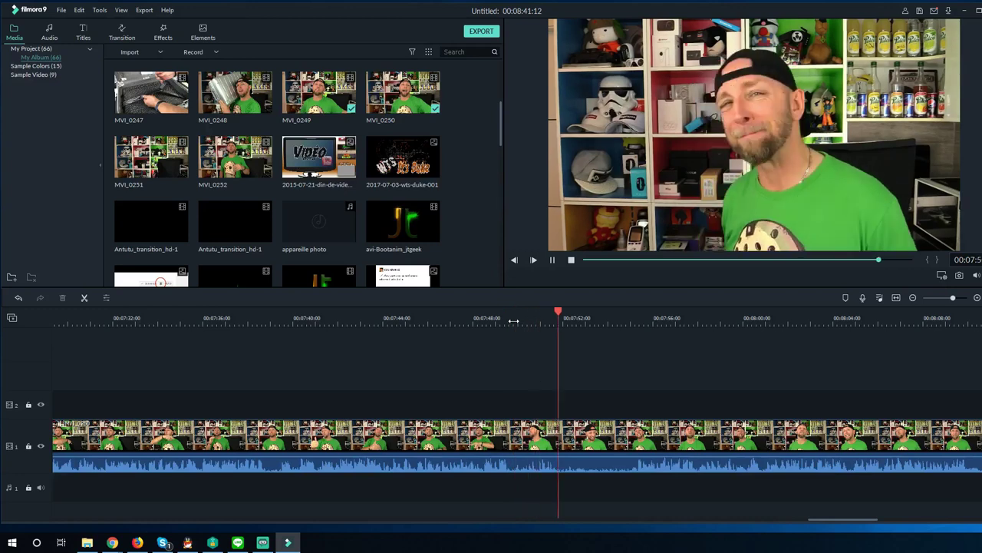
pyautogui.moveTo(634, 313); pyautogui.dragTo(564, 324)
pyautogui.hotkey('ctrl', 'b')
pyautogui.click(627, 315)
pyautogui.hotkey('ctrl', 'b')
# - Split MVI_0250 near its end where the hand covers the lens and delete the closing remainder
pyautogui.moveTo(830, 520); pyautogui.dragTo(898, 519)
pyautogui.click(734, 325)
pyautogui.press('space')
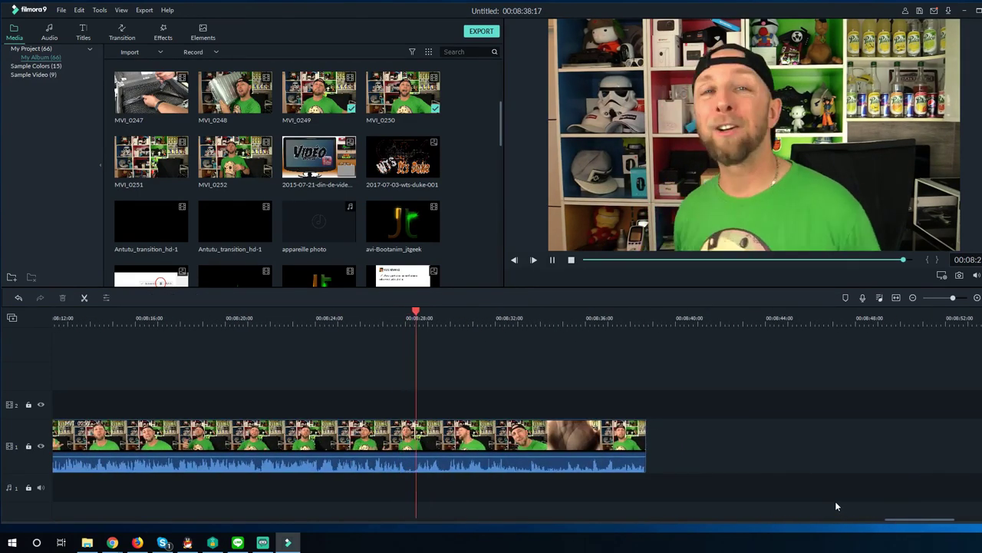
pyautogui.press('space')
pyautogui.moveTo(554, 316)
pyautogui.mouseDown()
pyautogui.moveTo(467, 318)
pyautogui.moveTo(538, 317)
pyautogui.mouseUp()
pyautogui.hotkey('ctrl', 'b')
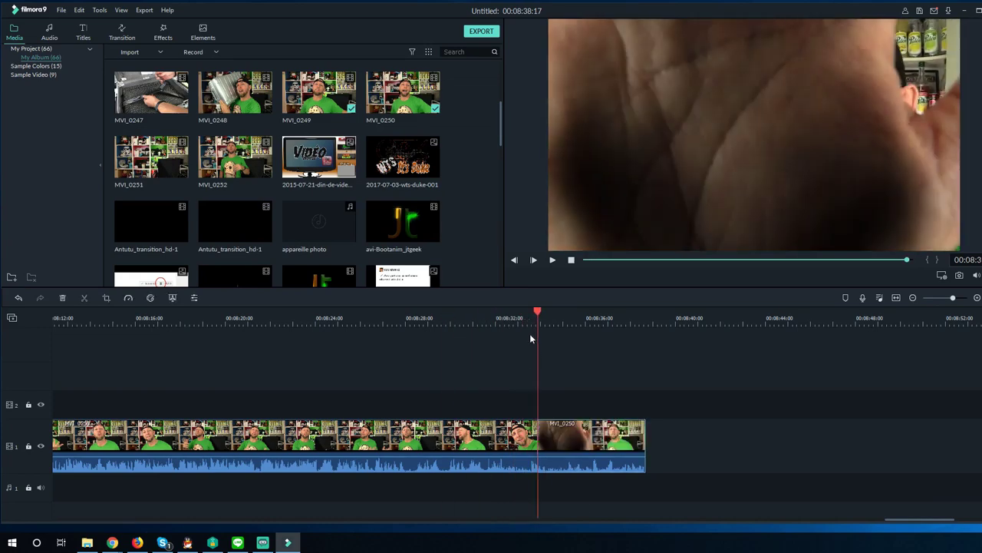
pyautogui.click(598, 434)
pyautogui.press('Delete')
# - Insert the avi-Bootanim_jtgeek clip at the very beginning of the timeline, ahead of the first MVI_0249 piece
pyautogui.click(403, 223)
pyautogui.moveTo(890, 519); pyautogui.dragTo(806, 519)
pyautogui.moveTo(861, 520); pyautogui.dragTo(85, 519)
pyautogui.click(403, 226)
pyautogui.click(54, 312)
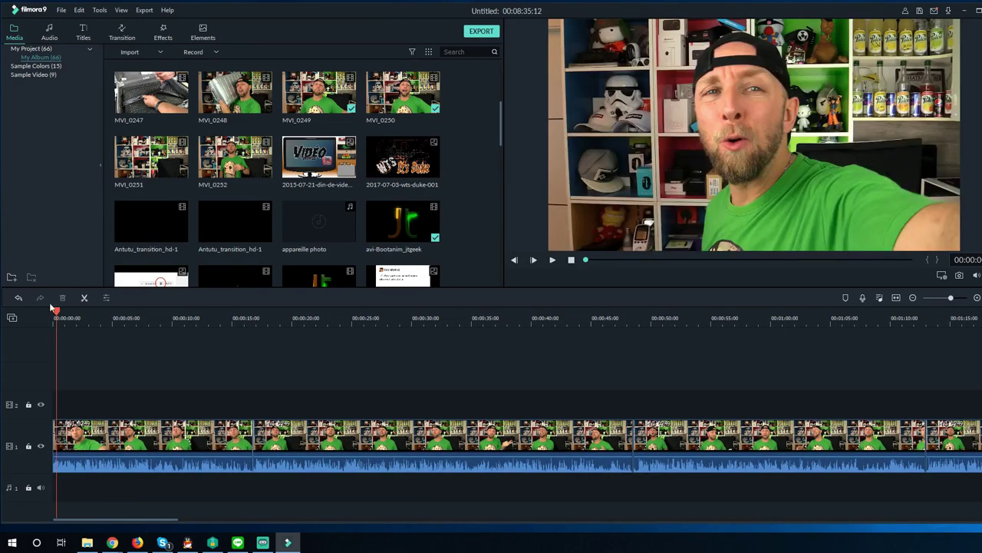
pyautogui.click(403, 222)
# - Insert the Demo projet GLG Review video at the cut at about 50 seconds on the first video track
pyautogui.click(654, 312)
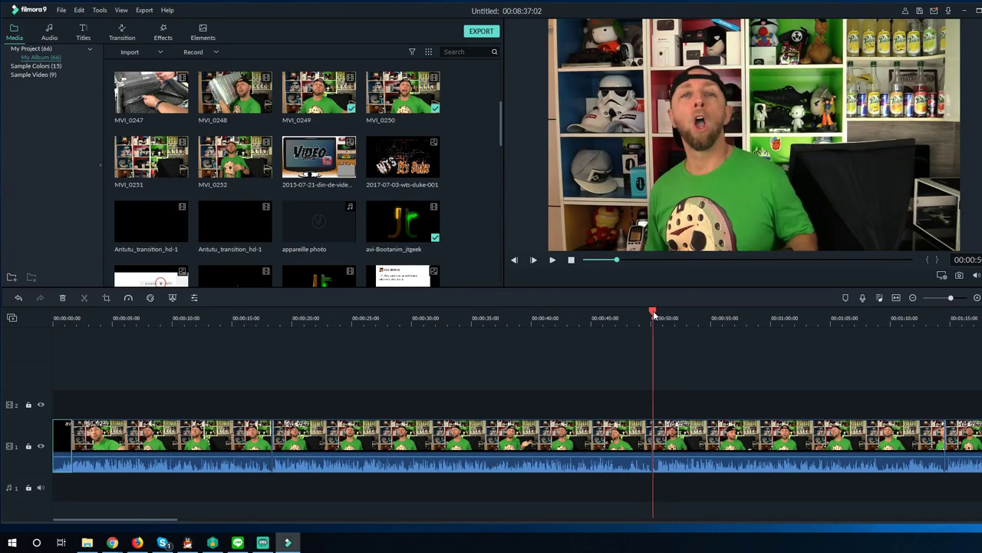
pyautogui.scroll(-3, 184, 211)
pyautogui.scroll(2, 181, 216)
pyautogui.moveTo(153, 221); pyautogui.dragTo(654, 439)
# - Play the timeline from its start to about 8 seconds and place MVI_0235 there on the second video track
pyautogui.click(53, 324)
pyautogui.press('space')
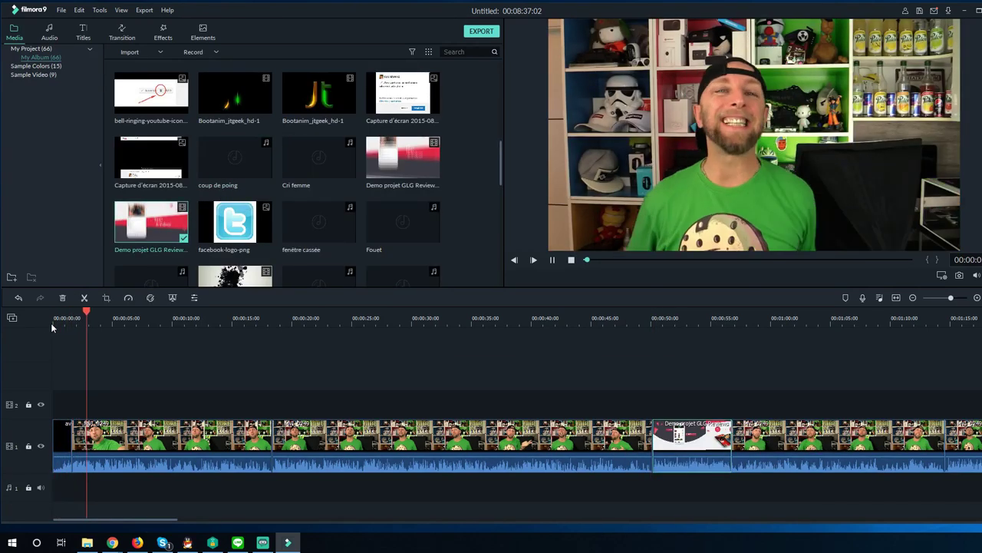
pyautogui.press('space')
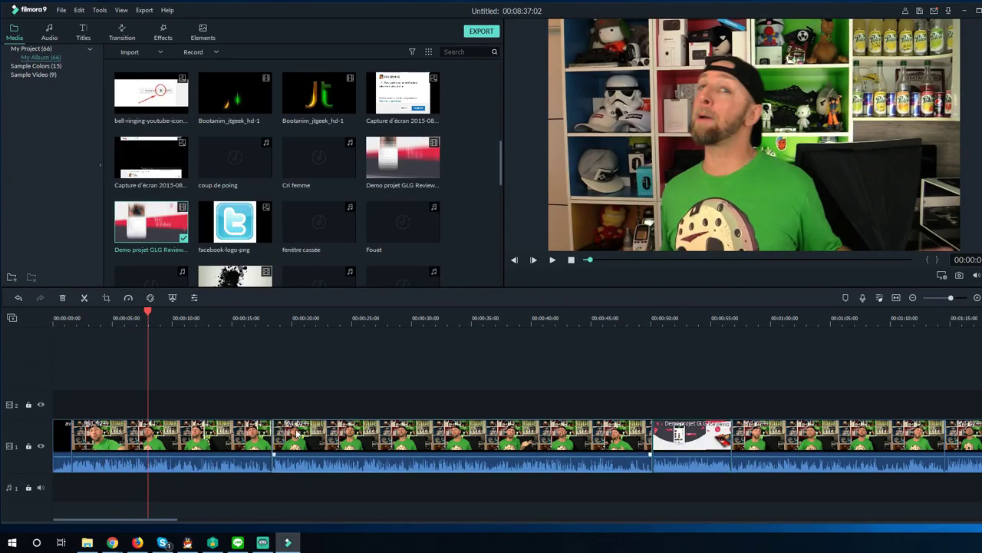
pyautogui.rightClick(241, 436)
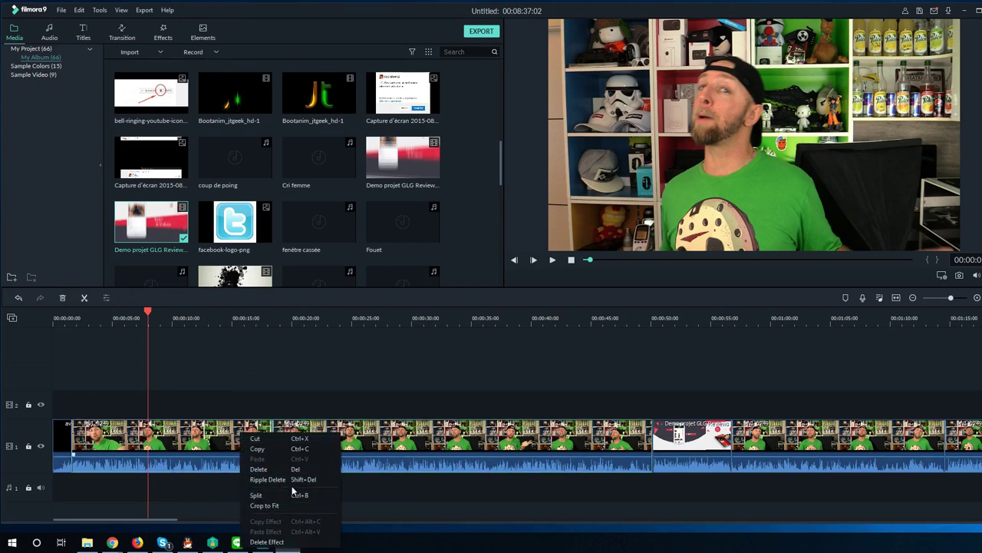
pyautogui.click(265, 505)
pyautogui.scroll(5, 189, 216)
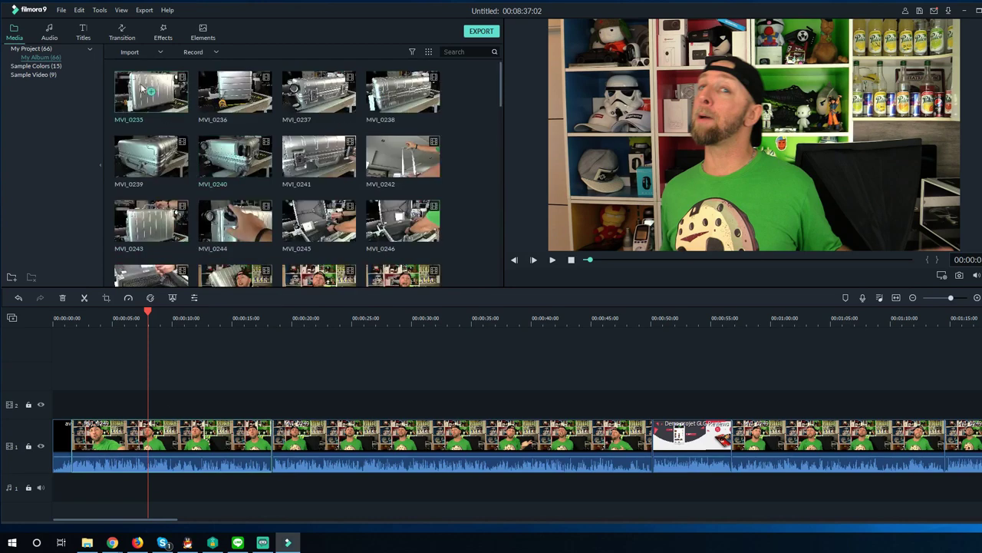
pyautogui.moveTo(151, 92); pyautogui.dragTo(290, 403)
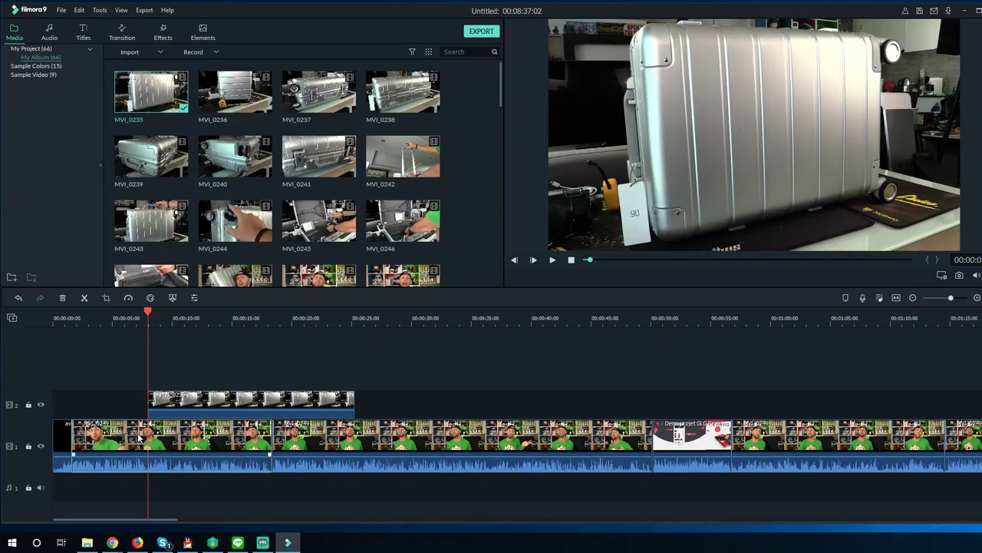
pyautogui.click(129, 330)
pyautogui.rightClick(704, 122)
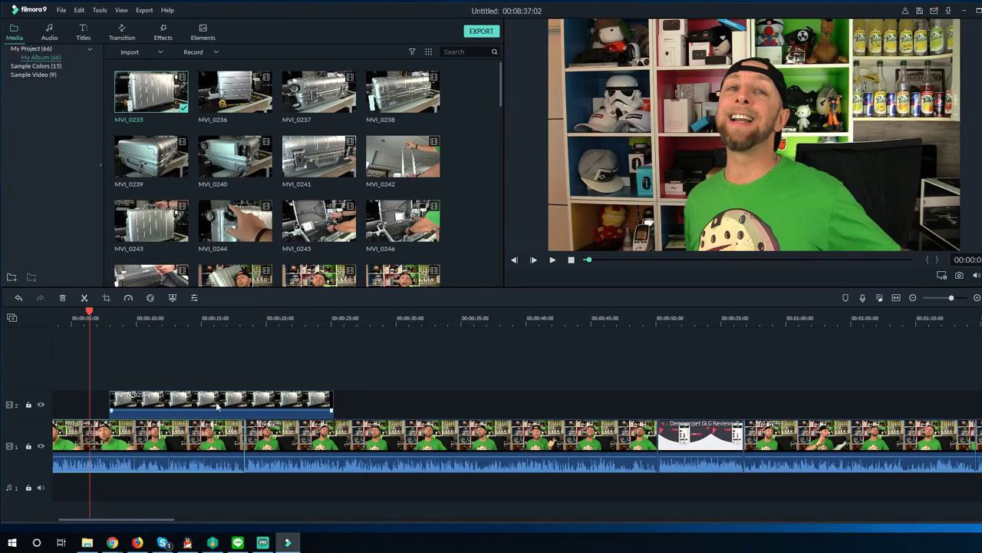
pyautogui.moveTo(122, 521); pyautogui.dragTo(114, 524)
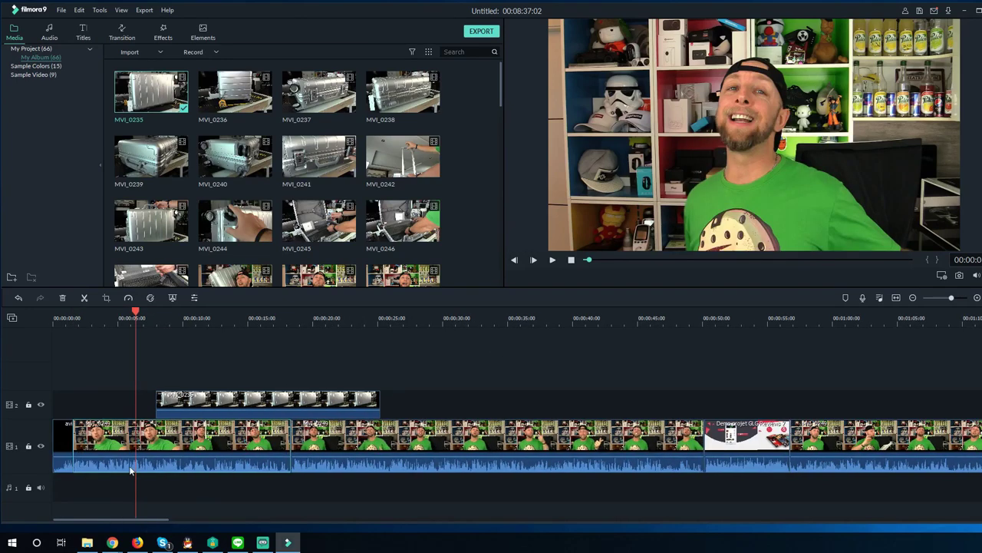
pyautogui.rightClick(127, 440)
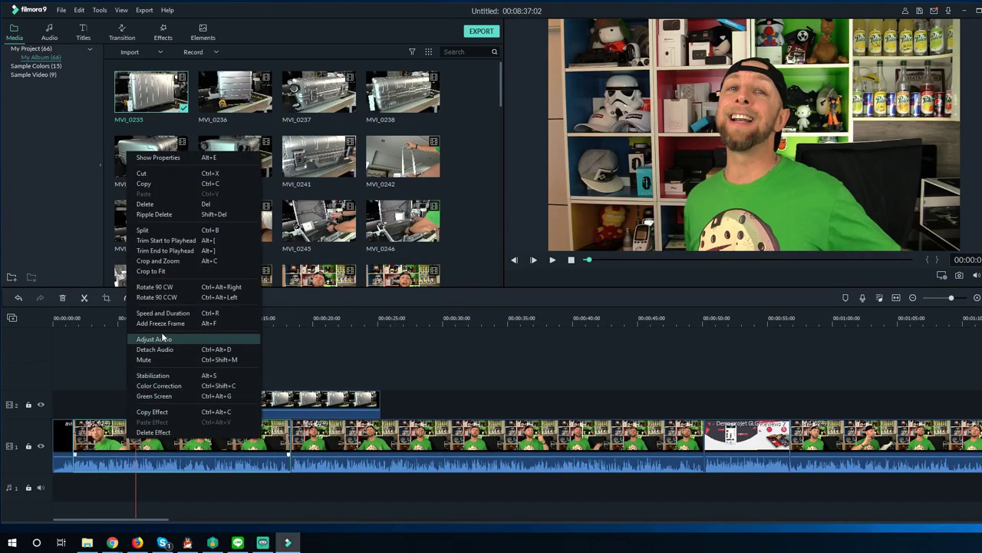
pyautogui.click(157, 261)
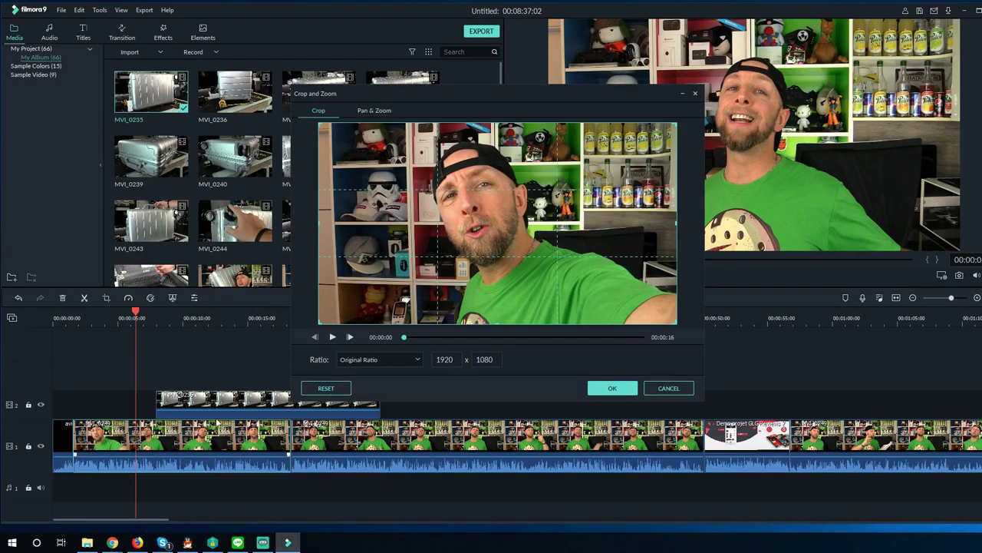
pyautogui.moveTo(400, 337); pyautogui.dragTo(641, 337)
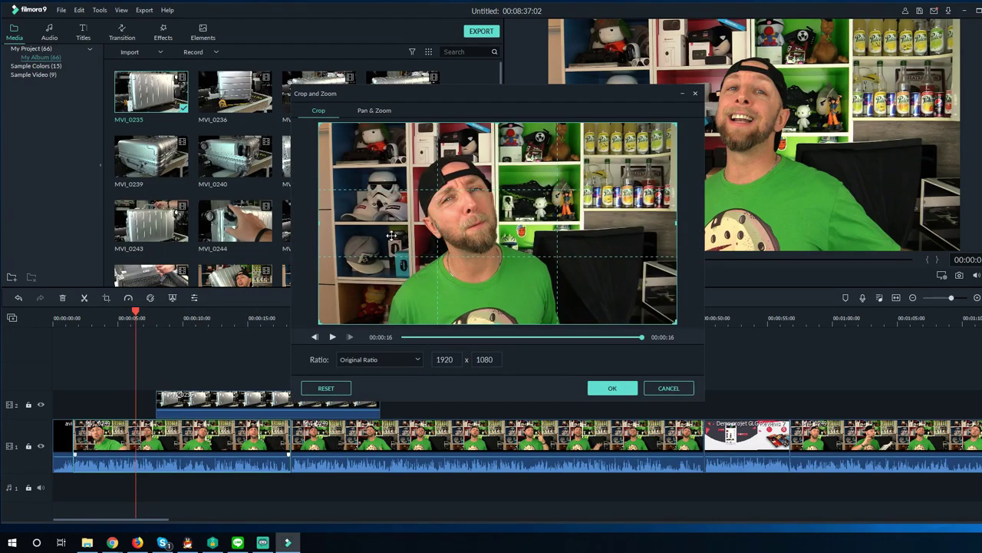
pyautogui.click(431, 263)
pyautogui.moveTo(408, 273); pyautogui.dragTo(357, 302)
pyautogui.moveTo(434, 247); pyautogui.dragTo(446, 226)
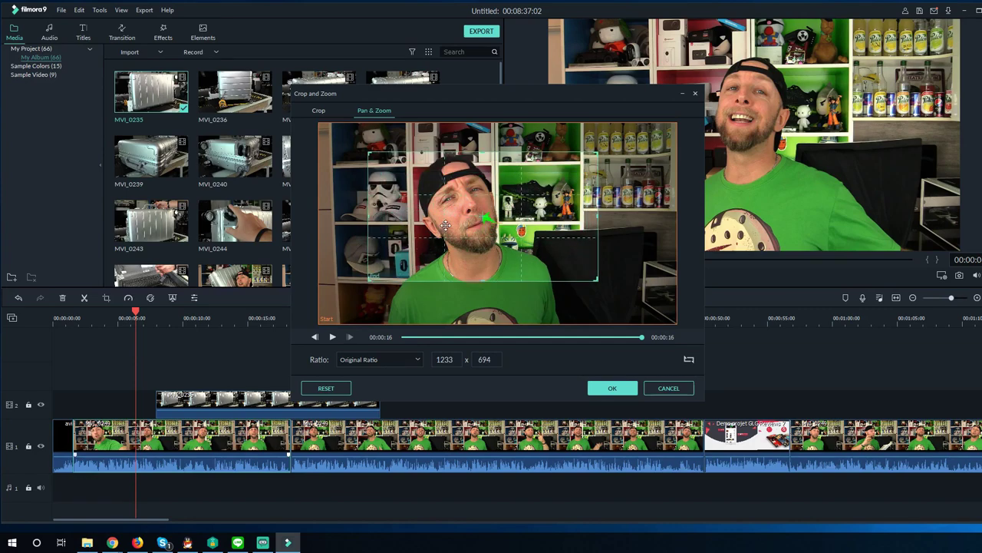
pyautogui.click(669, 388)
# - Slow the MVI_0235 overlay on the second video track to 0.41x so it stretches to the start of the Demo projet clip
pyautogui.click(58, 323)
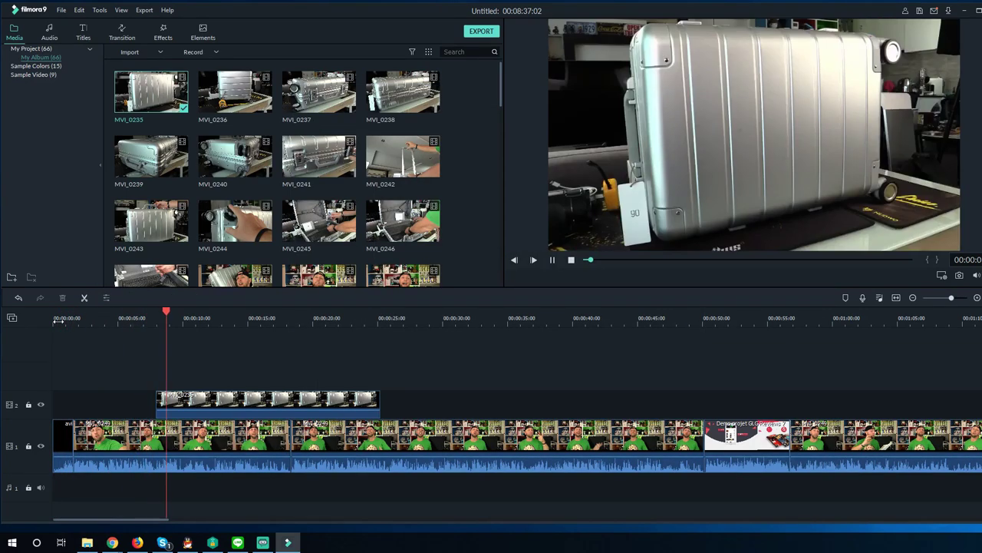
pyautogui.rightClick(253, 409)
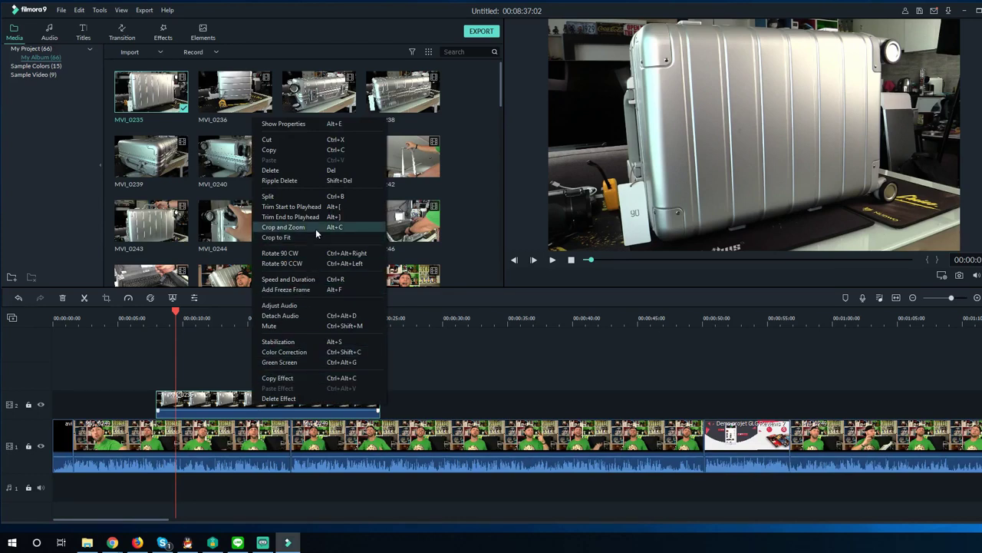
pyautogui.click(232, 431)
pyautogui.rightClick(210, 393)
pyautogui.click(244, 269)
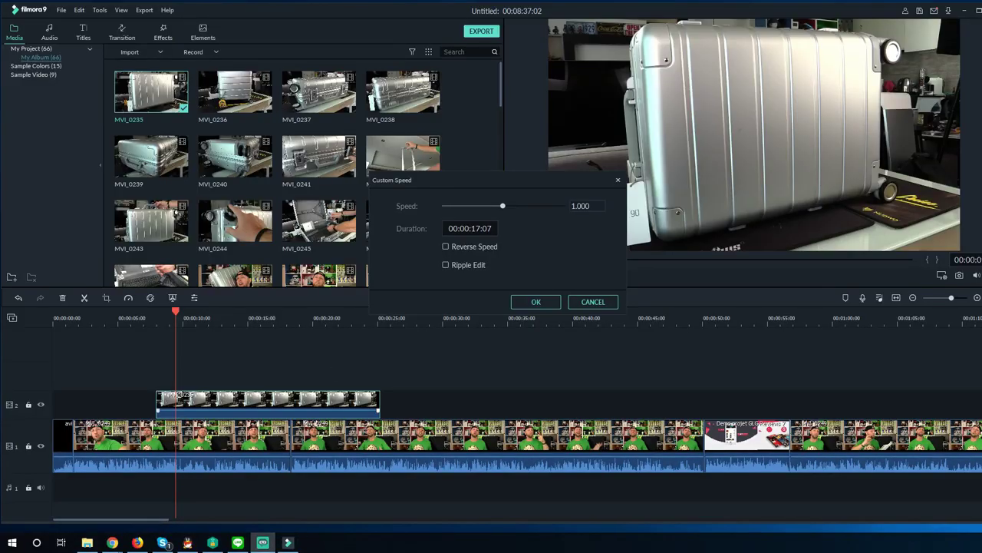
pyautogui.moveTo(655, 398); pyautogui.dragTo(701, 398)
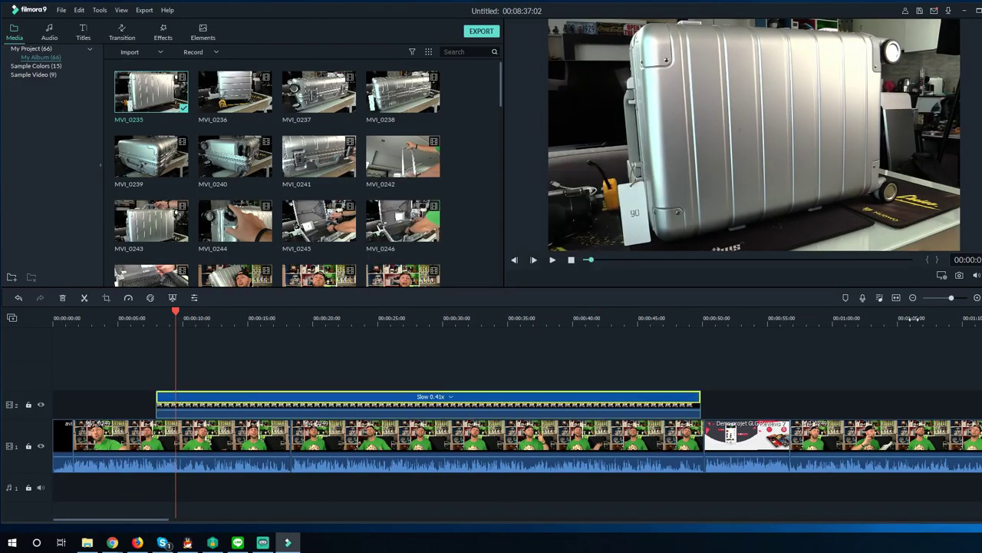
pyautogui.press('space')
# - Add the Box Turn 1 transition between the intro clip and the first MVI_0249 piece and play the timeline from its start
pyautogui.click(122, 33)
pyautogui.scroll(-3, 320, 228)
pyautogui.moveTo(319, 93); pyautogui.dragTo(73, 444)
pyautogui.click(53, 320)
pyautogui.press('space')
pyautogui.press('space')
# - Select all clips on the first video track and apply the Box Turn 1 transition to their cuts
pyautogui.moveTo(951, 298); pyautogui.dragTo(935, 298)
pyautogui.moveTo(650, 499); pyautogui.dragTo(58, 445)
pyautogui.click(151, 221)
pyautogui.moveTo(935, 298); pyautogui.dragTo(951, 298)
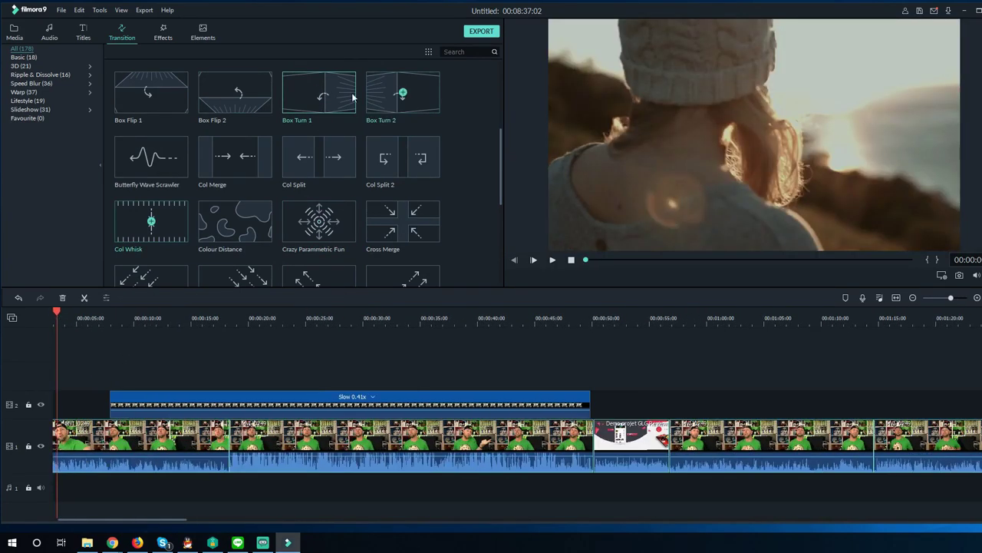
pyautogui.click(162, 502)
pyautogui.moveTo(162, 521); pyautogui.dragTo(869, 520)
pyautogui.moveTo(921, 493); pyautogui.dragTo(3, 449)
pyautogui.click(320, 93)
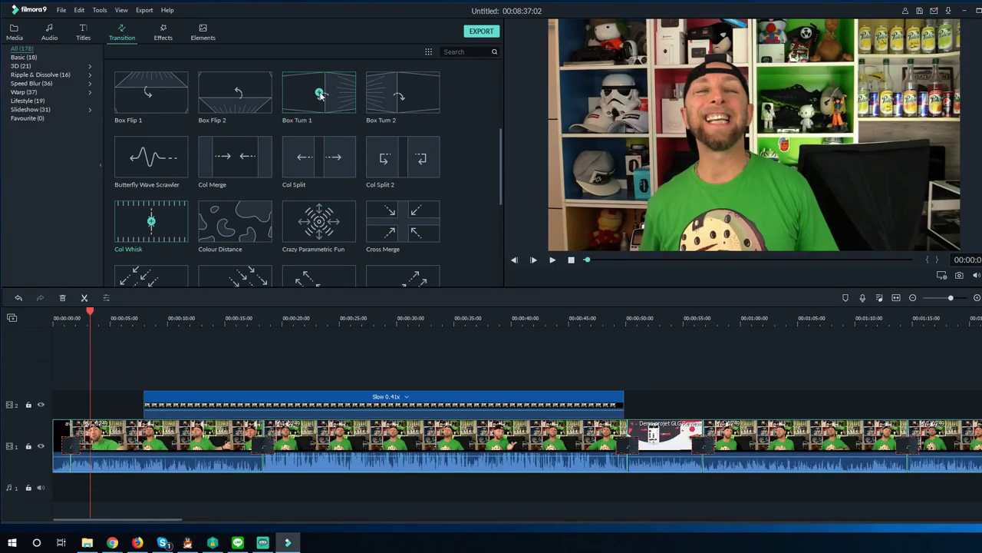
# - Apply Pan & Zoom to the slowed MVI_0235 overlay, reducing and repositioning both the end frame and the start frame on the suitcase
pyautogui.click(233, 318)
pyautogui.rightClick(248, 399)
pyautogui.click(280, 215)
pyautogui.click(372, 111)
pyautogui.moveTo(354, 304); pyautogui.dragTo(422, 253)
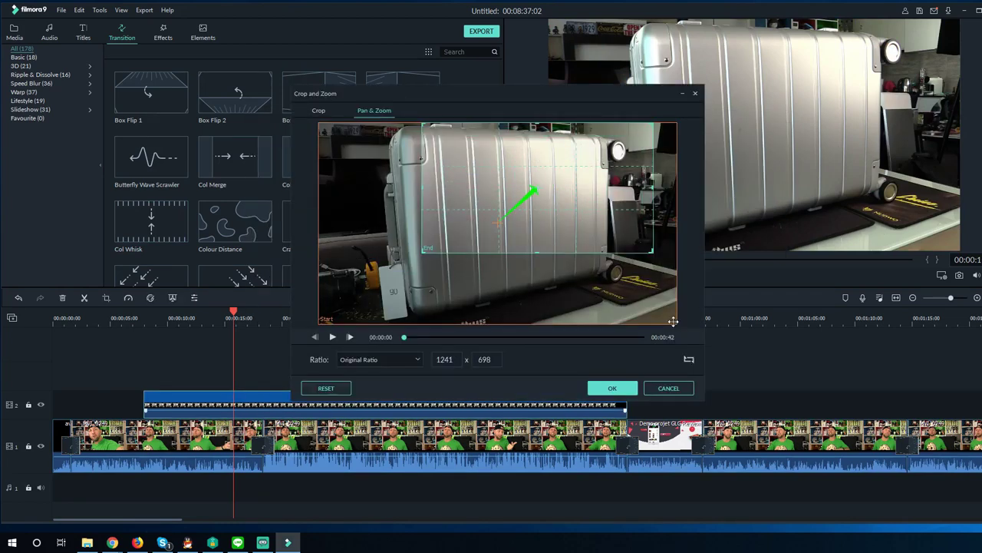
pyautogui.moveTo(678, 324); pyautogui.dragTo(570, 263)
pyautogui.moveTo(447, 161); pyautogui.dragTo(469, 208)
pyautogui.click(612, 387)
pyautogui.moveTo(140, 323); pyautogui.dragTo(312, 325)
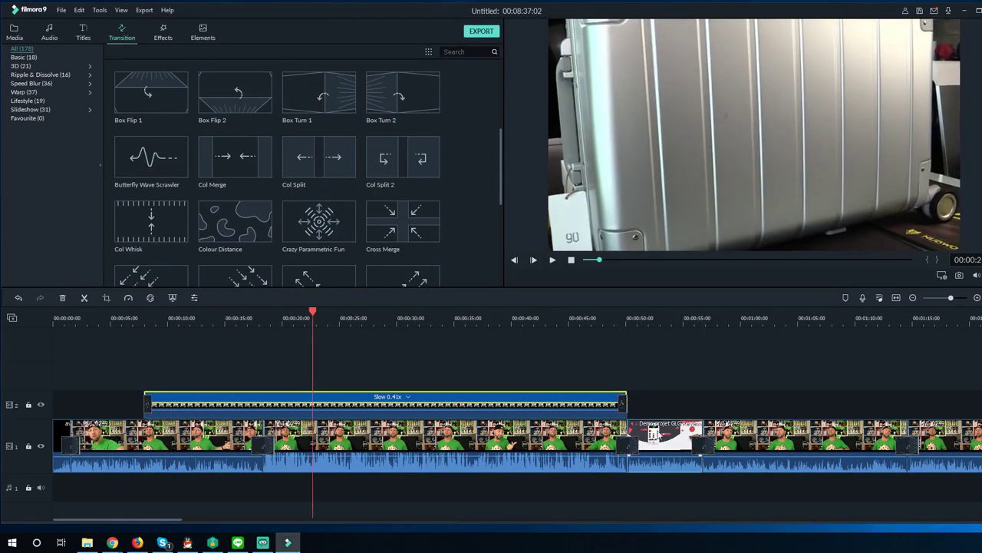
# - Move the Demo projet clip to the cut at about 18 seconds and shorten the slowed MVI_0235 overlay to end there
pyautogui.moveTo(665, 436); pyautogui.dragTo(304, 436)
pyautogui.moveTo(626, 404); pyautogui.dragTo(264, 396)
pyautogui.moveTo(171, 519); pyautogui.dragTo(228, 520)
pyautogui.moveTo(307, 319); pyautogui.dragTo(154, 319)
# - Select the clips beyond the gap left on the first video track, move them earlier to close it, and add Box Turn 1 there
pyautogui.moveTo(851, 484); pyautogui.dragTo(115, 434)
pyautogui.moveTo(127, 436); pyautogui.dragTo(117, 435)
pyautogui.moveTo(77, 319); pyautogui.dragTo(261, 318)
pyautogui.moveTo(307, 95); pyautogui.dragTo(813, 436)
pyautogui.moveTo(119, 520)
pyautogui.mouseDown()
pyautogui.moveTo(76, 519)
pyautogui.moveTo(127, 522)
pyautogui.mouseUp()
# - Play the timeline up to the Demo projet clip and delete the transition at its start
pyautogui.click(69, 321)
pyautogui.press('space')
pyautogui.press('space')
pyautogui.click(265, 445)
pyautogui.press('Delete')
# - Extend the end of the slowed MVI_0235 overlay slightly past the start of the Demo projet clip and play the join
pyautogui.click(233, 322)
pyautogui.press('space')
pyautogui.press('space')
pyautogui.moveTo(274, 404); pyautogui.dragTo(292, 403)
pyautogui.click(248, 321)
pyautogui.press('space')
pyautogui.press('space')
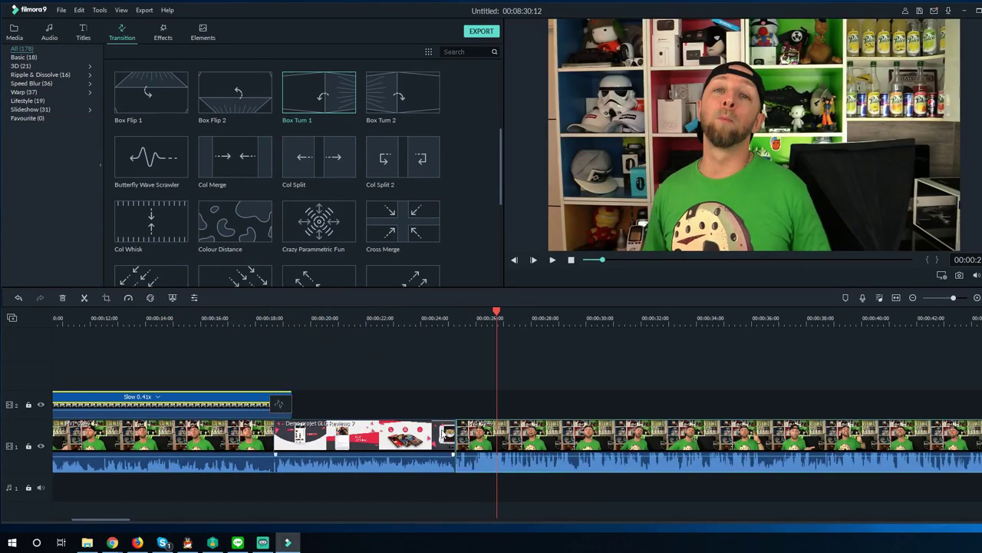
# - Delete the Demo projet clip at about 18 seconds so the next MVI_0249 piece follows directly, and play the cut
pyautogui.click(390, 319)
pyautogui.press('space')
pyautogui.press('space')
pyautogui.moveTo(456, 441); pyautogui.dragTo(347, 373)
pyautogui.click(338, 441)
pyautogui.press('Delete')
pyautogui.click(263, 321)
pyautogui.press('space')
pyautogui.press('space')
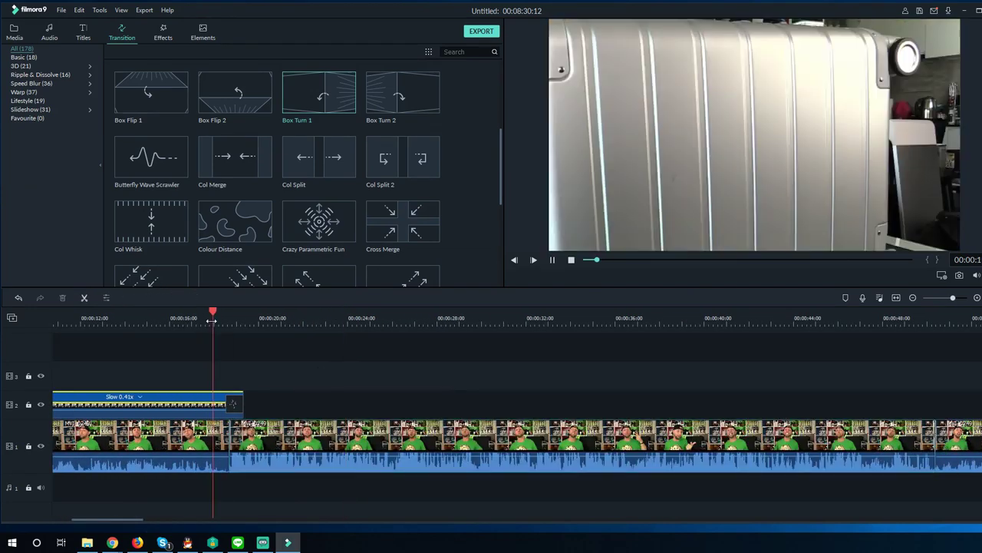
# - Insert the Demo projet GLG Review video from the media library at the cut at about 18 seconds on the first video track
pyautogui.click(14, 32)
pyautogui.scroll(3, 236, 179)
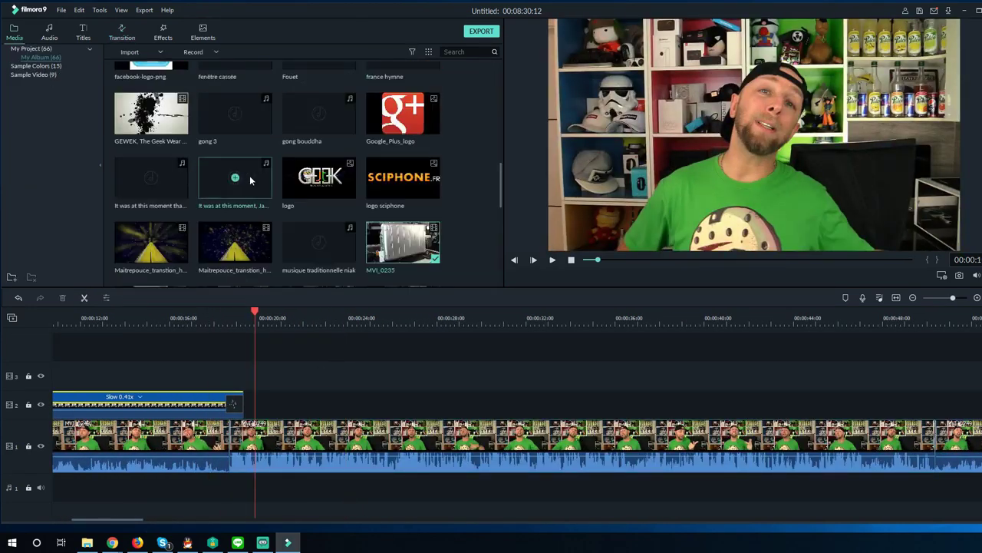
pyautogui.moveTo(497, 156); pyautogui.dragTo(497, 143)
pyautogui.moveTo(318, 141); pyautogui.dragTo(231, 441)
pyautogui.click(391, 319)
pyautogui.moveTo(307, 442); pyautogui.dragTo(312, 376)
pyautogui.moveTo(374, 441); pyautogui.dragTo(229, 442)
pyautogui.click(249, 318)
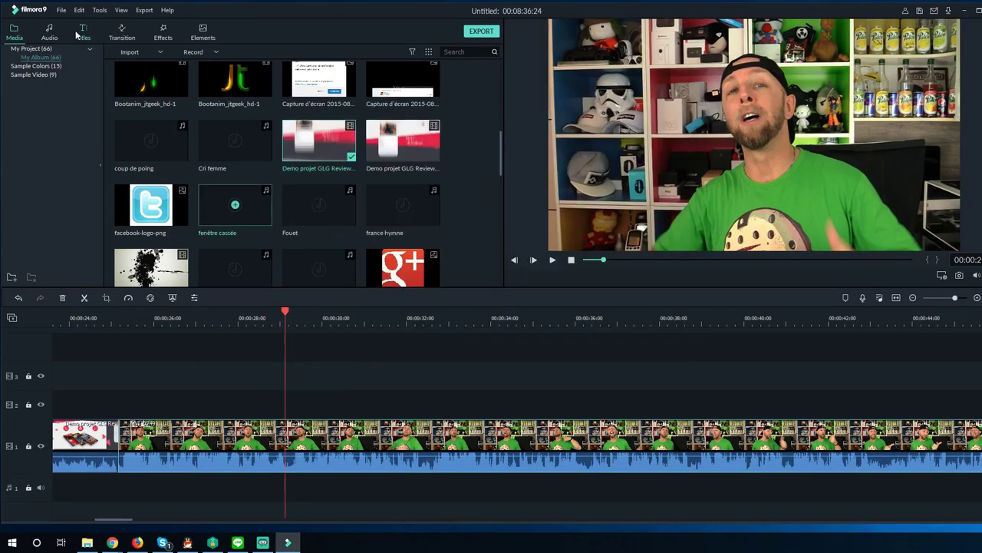
# - Add a Credit 4 title at about 29 seconds on the second video track and enter "Tous les liens" followed by "De la"
pyautogui.click(81, 33)
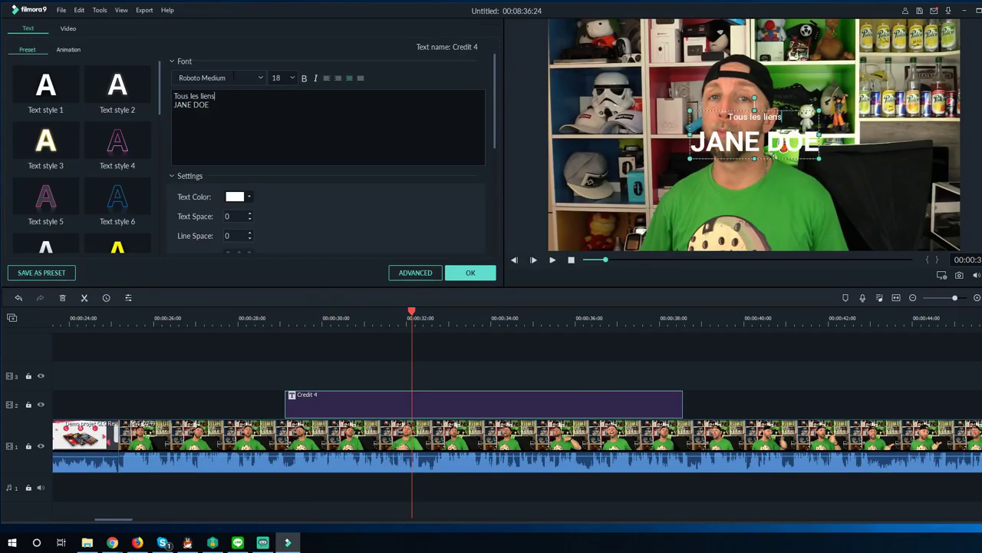
pyautogui.press('Return')
pyautogui.write('De la')
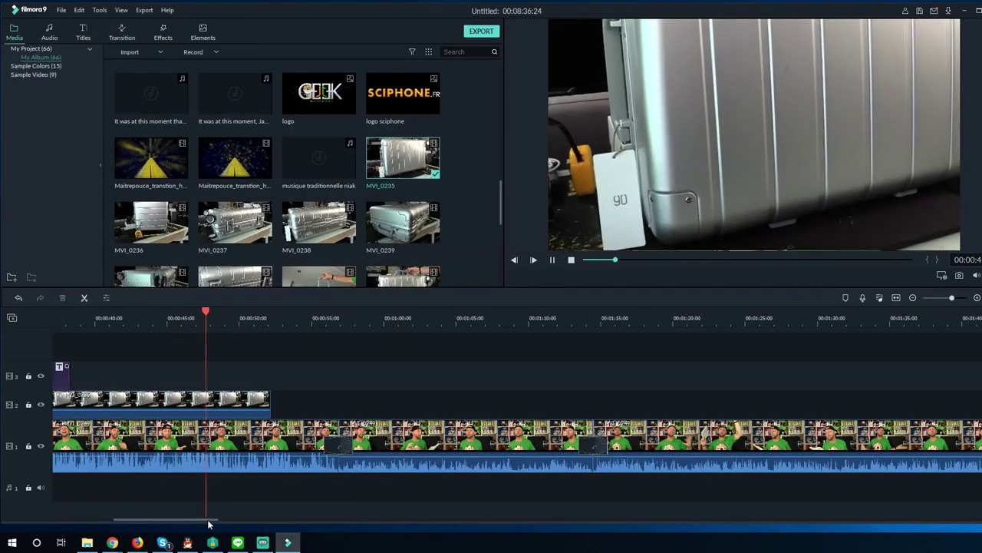
# - End the MVI_0235 overlay at about 52 seconds with Col Merge and overlay MVI_0238 at about one minute, opening its Crop and Zoom
pyautogui.click(215, 401)
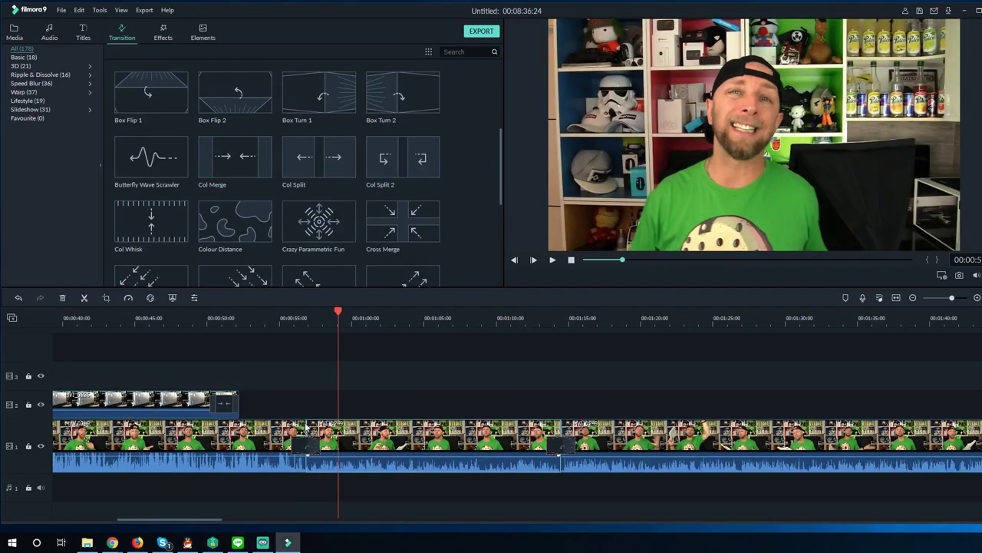
pyautogui.moveTo(306, 427); pyautogui.dragTo(240, 369)
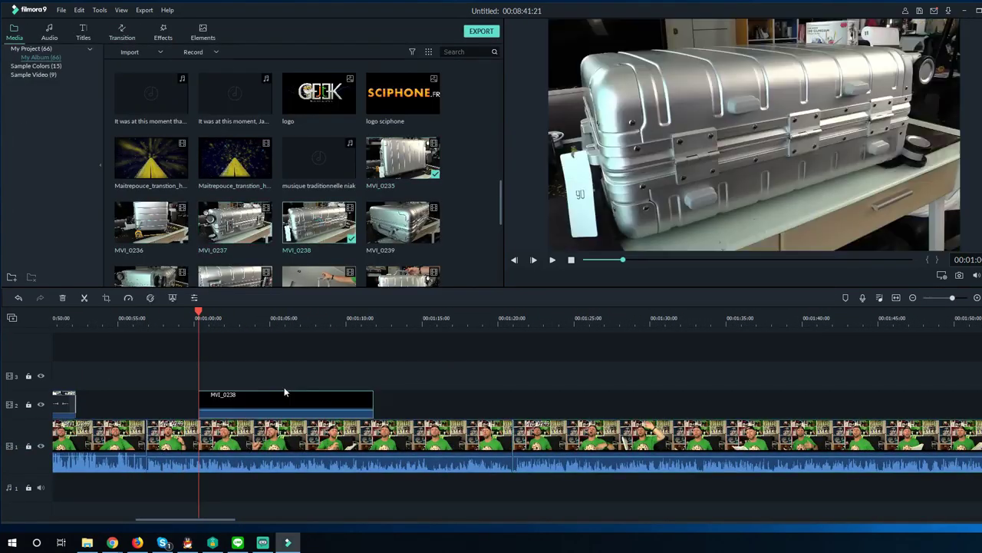
pyautogui.hotkey('alt', 'c')
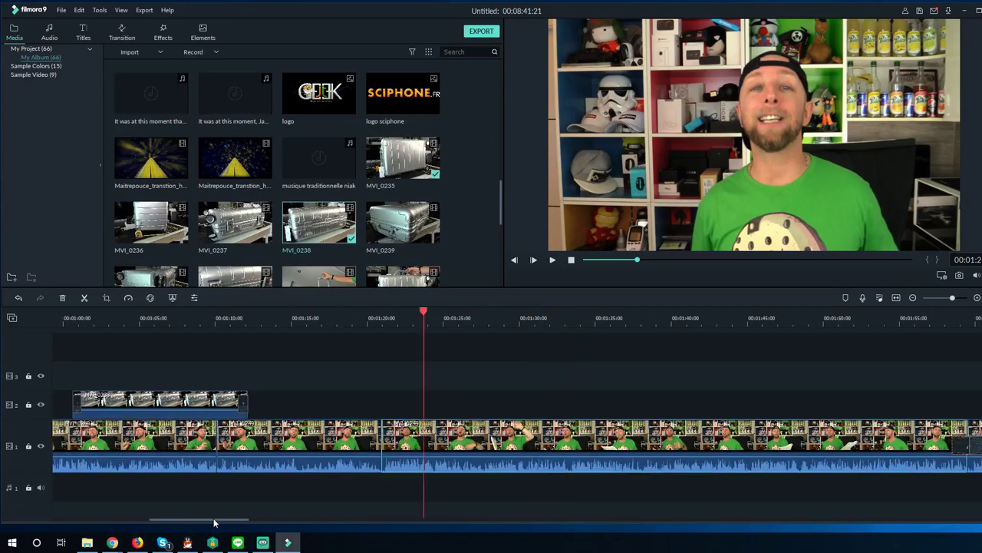
# - Overlay MVI_0235 at about 1:24 on the third video track, slow it to 0.50x, and open its Crop and Zoom settings
pyautogui.moveTo(403, 158); pyautogui.dragTo(238, 393)
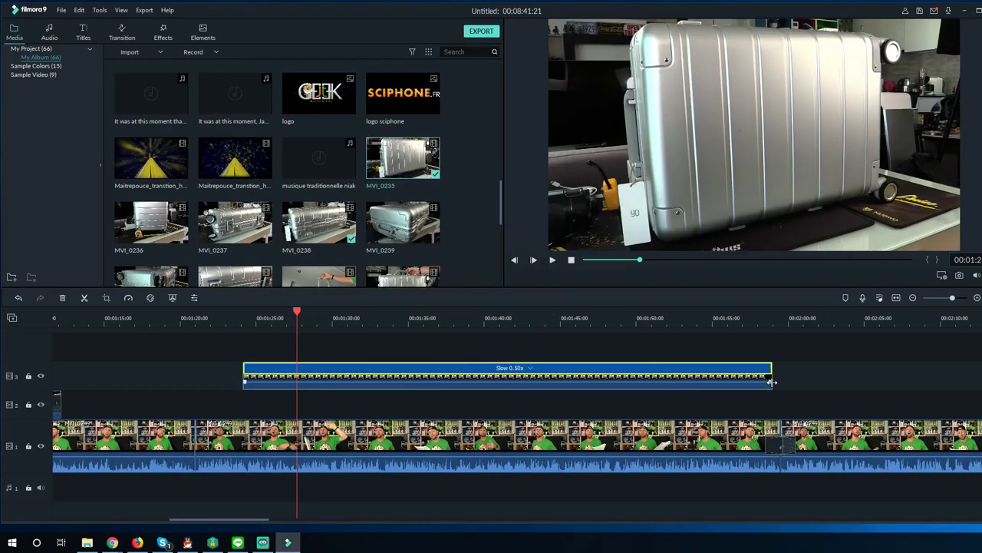
pyautogui.rightClick(309, 376)
pyautogui.click(334, 198)
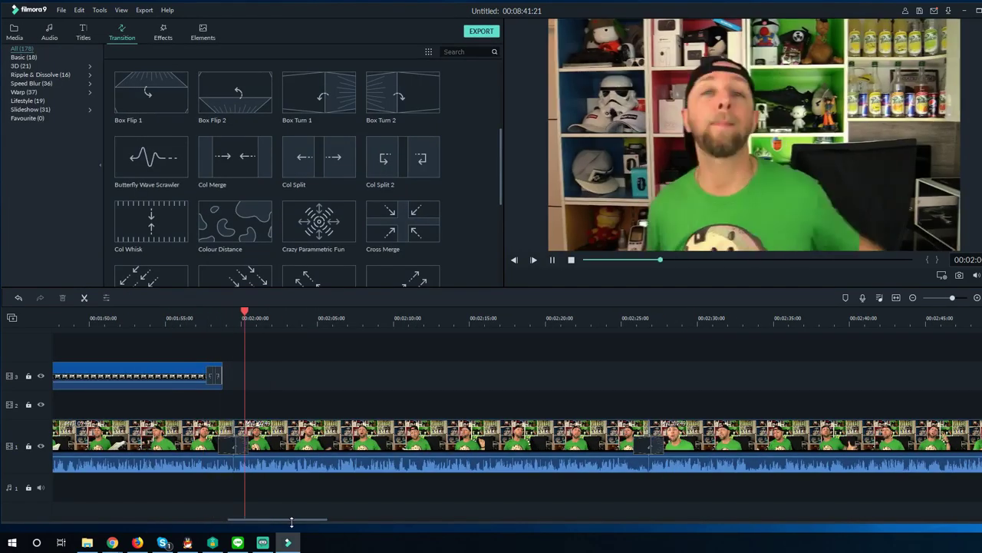
# - Apply a centred Pan & Zoom to the MVI_0237 overlay at about 2:02 and overlay MVI_0238 at about 2:16 above it
pyautogui.scroll(-3, 390, 198)
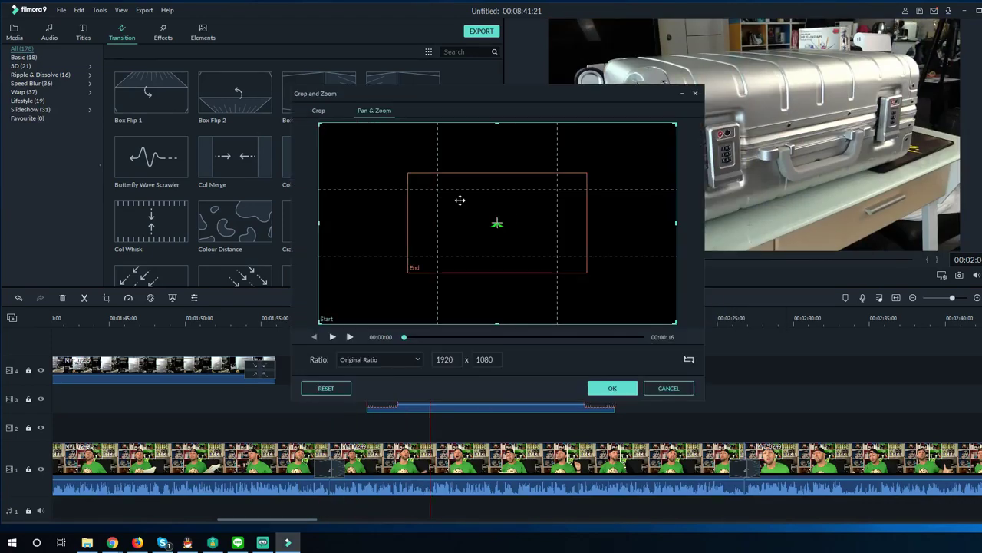
pyautogui.click(598, 389)
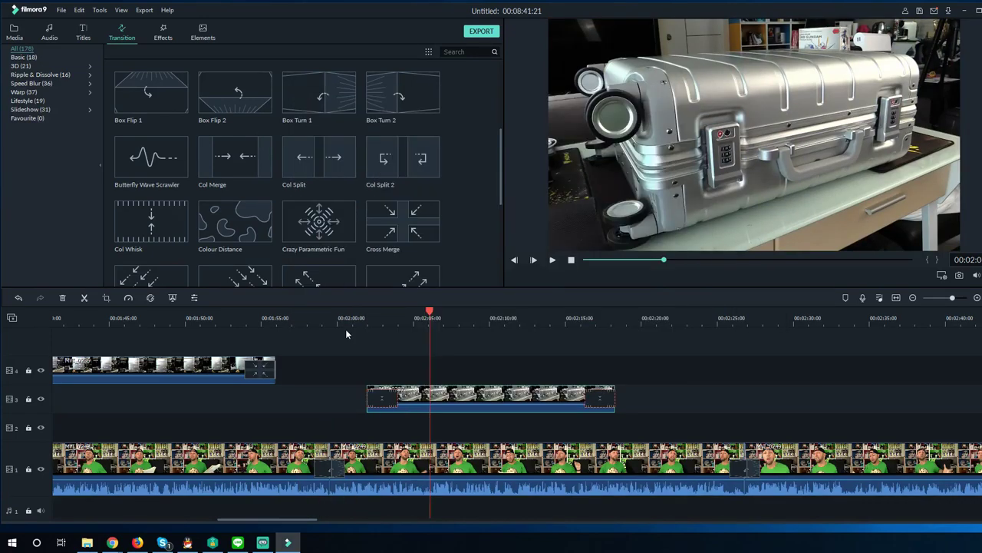
pyautogui.click(15, 33)
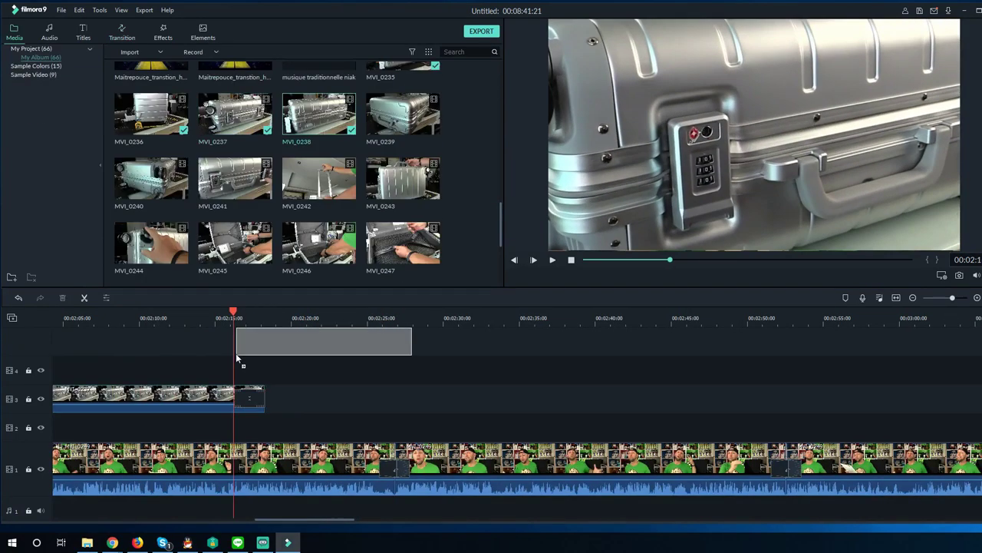
pyautogui.moveTo(237, 358); pyautogui.dragTo(237, 368)
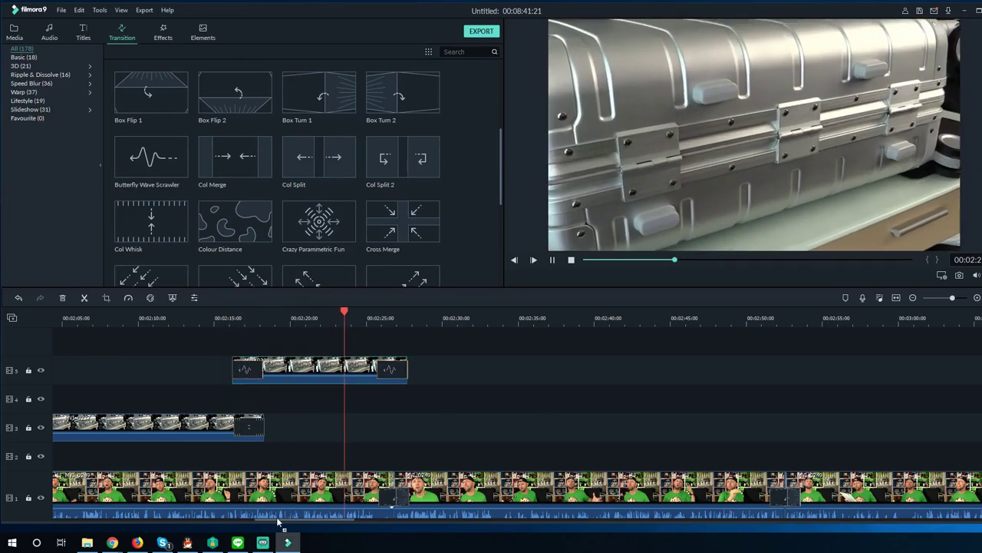
# - Overlay MVI_0239 at about 2:33 on the third video track and slow it to 0.62x
pyautogui.click(16, 32)
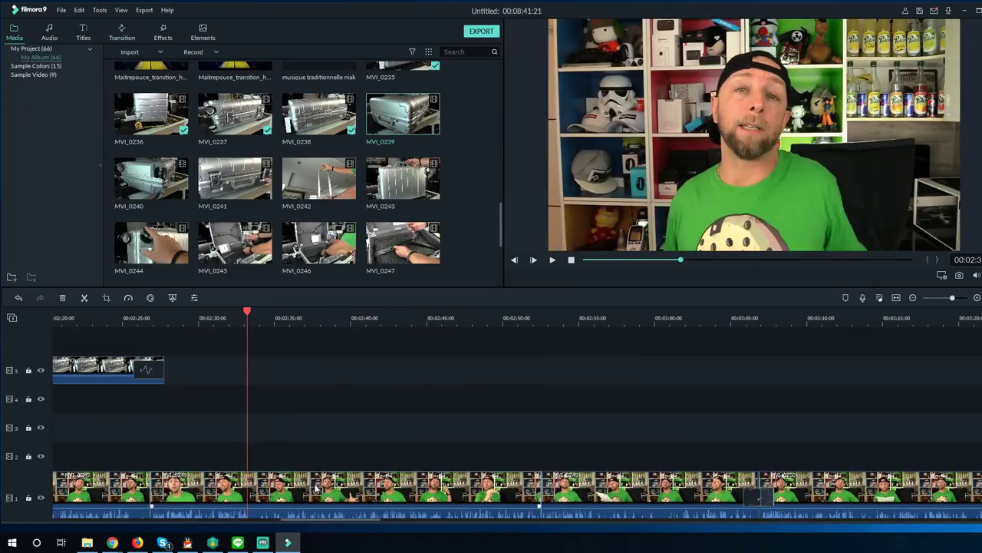
pyautogui.click(217, 323)
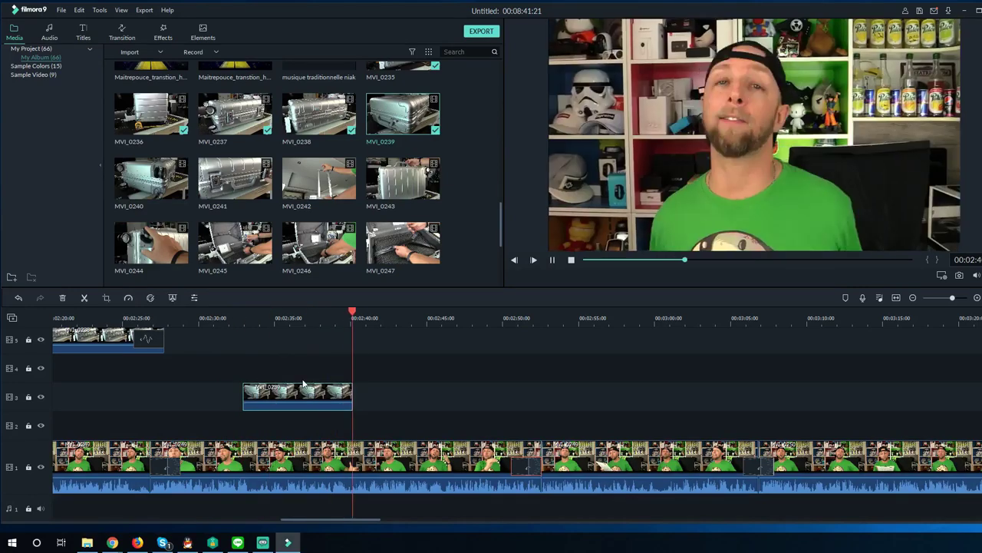
pyautogui.click(309, 388)
pyautogui.rightClick(335, 389)
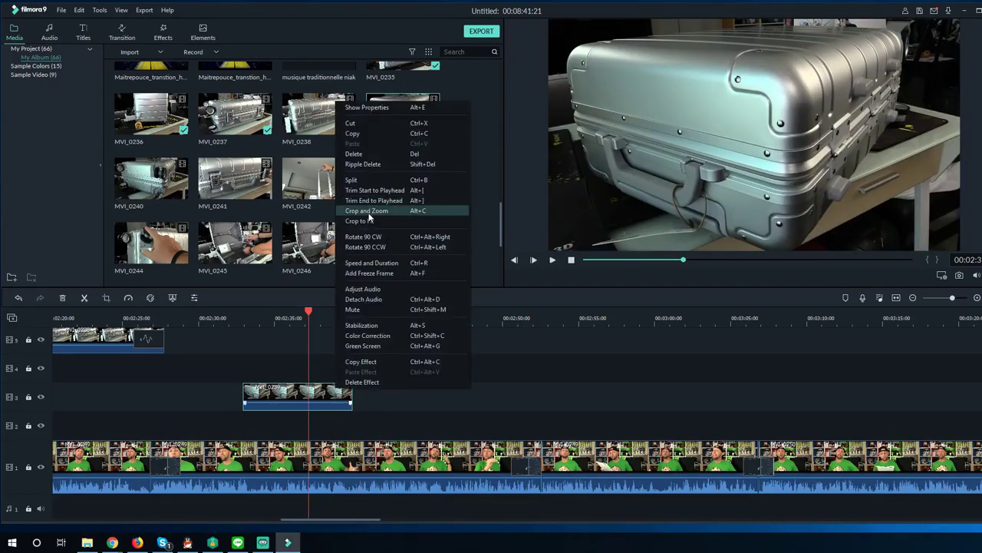
pyautogui.click(372, 263)
pyautogui.moveTo(352, 396); pyautogui.dragTo(418, 396)
pyautogui.press('space')
pyautogui.press('space')
# - Place MVI_0240 and MVI_0241 directly behind the MVI_0239 overlay and add Col Merge transitions at their joins
pyautogui.moveTo(152, 178); pyautogui.dragTo(420, 396)
pyautogui.click(315, 350)
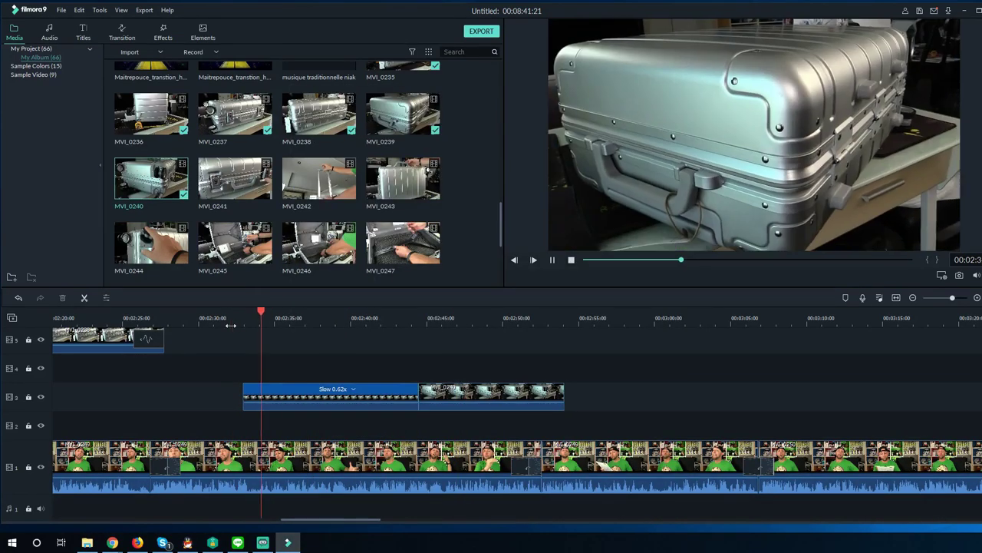
pyautogui.moveTo(320, 525); pyautogui.dragTo(331, 525)
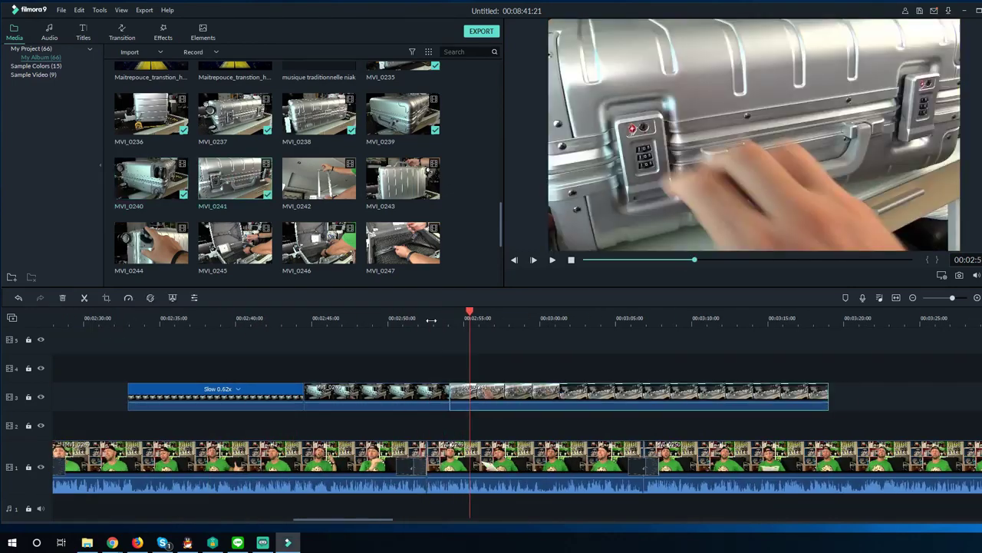
pyautogui.click(121, 33)
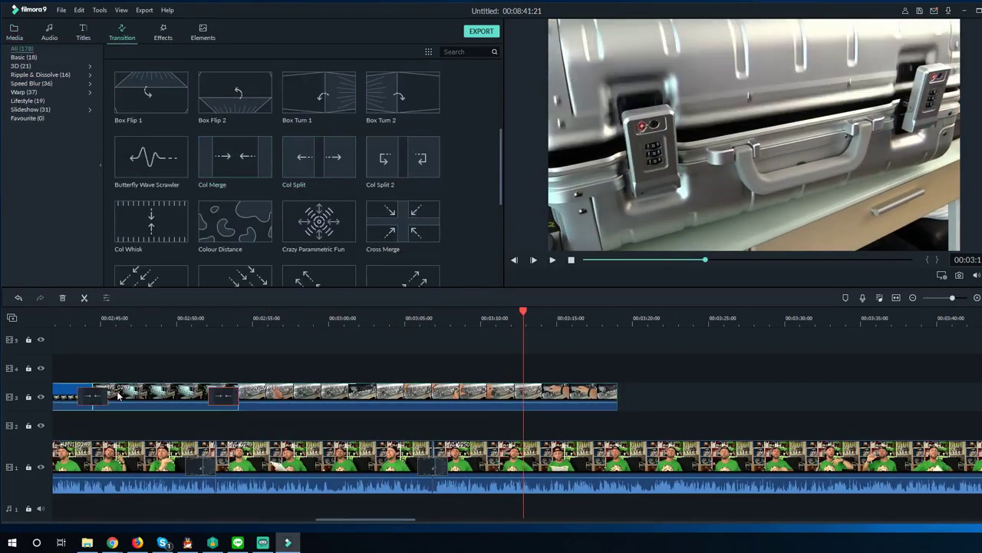
# - Place MVI_0242 directly behind the MVI_0241 overlay on the third video track and overlay MVI_0245 on the second track at about 4:31
pyautogui.click(14, 33)
pyautogui.click(119, 33)
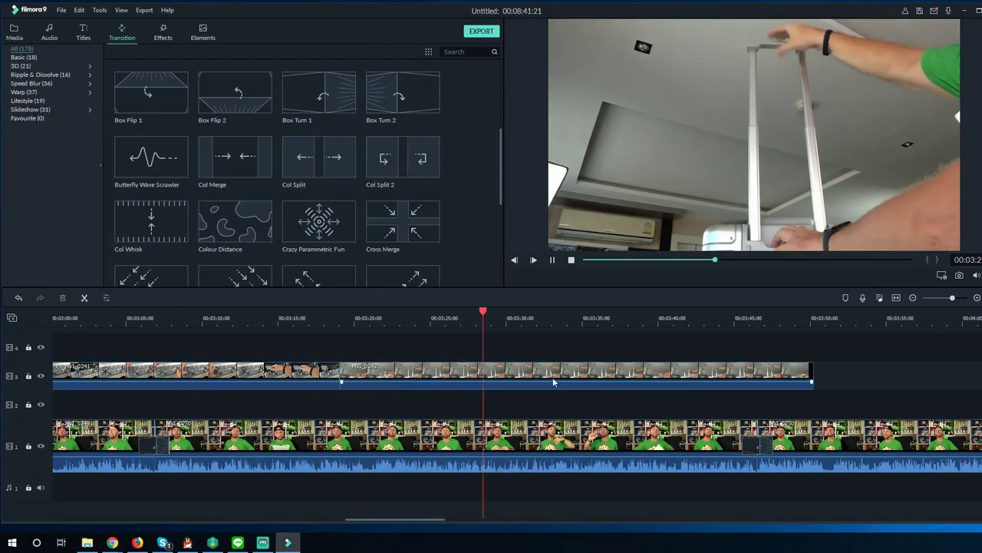
pyautogui.click(13, 32)
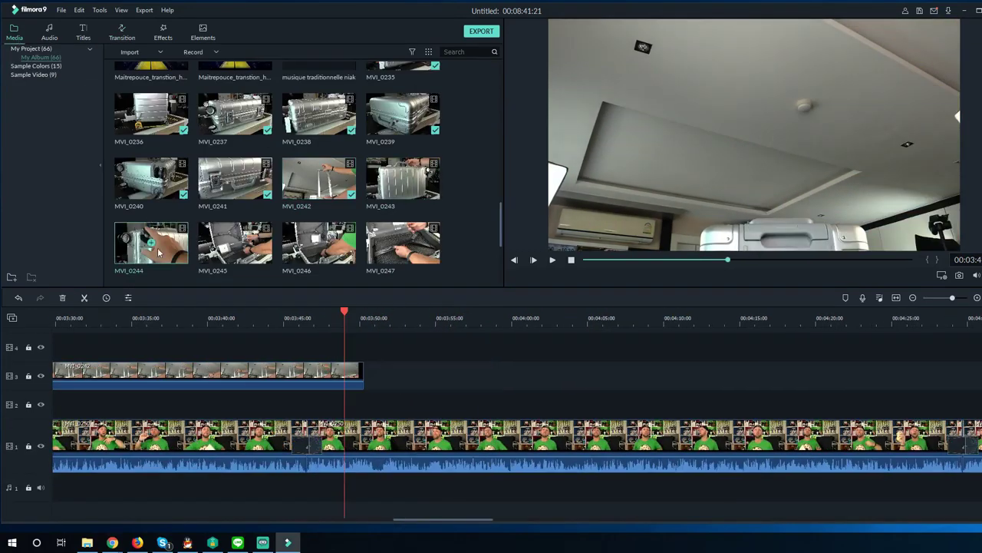
pyautogui.moveTo(418, 520); pyautogui.dragTo(451, 521)
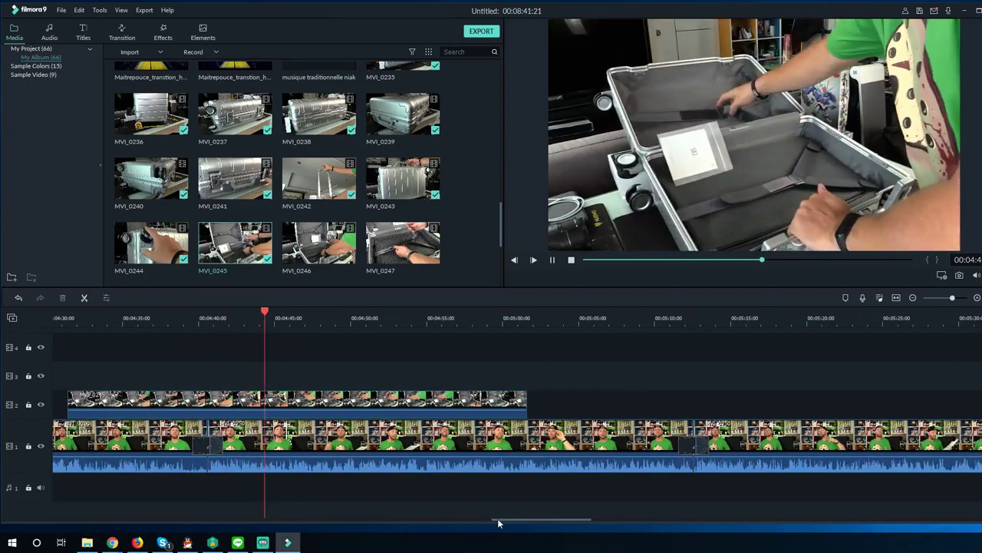
# - Place MVI_0246 directly behind the MVI_0245 overlay on the second video track
pyautogui.moveTo(498, 520); pyautogui.dragTo(516, 520)
pyautogui.moveTo(500, 211); pyautogui.dragTo(499, 217)
pyautogui.moveTo(318, 217); pyautogui.dragTo(359, 400)
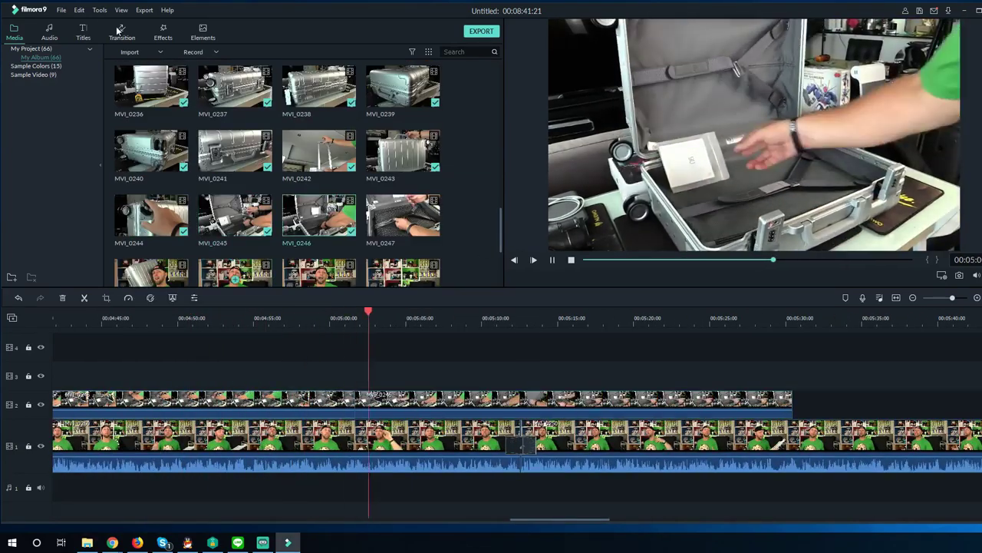
# - Remove the transition at about 5:12 between the main-track MVI_0250 clips and shift the cut to about 5:14
pyautogui.click(122, 32)
pyautogui.click(542, 318)
pyautogui.moveTo(519, 443); pyautogui.dragTo(549, 459)
pyautogui.press('space')
pyautogui.click(493, 317)
pyautogui.click(502, 465)
pyautogui.moveTo(524, 454); pyautogui.dragTo(542, 454)
# - Preview the MVI_0246 overlay and open its Crop and Zoom settings
pyautogui.click(513, 404)
pyautogui.press('space')
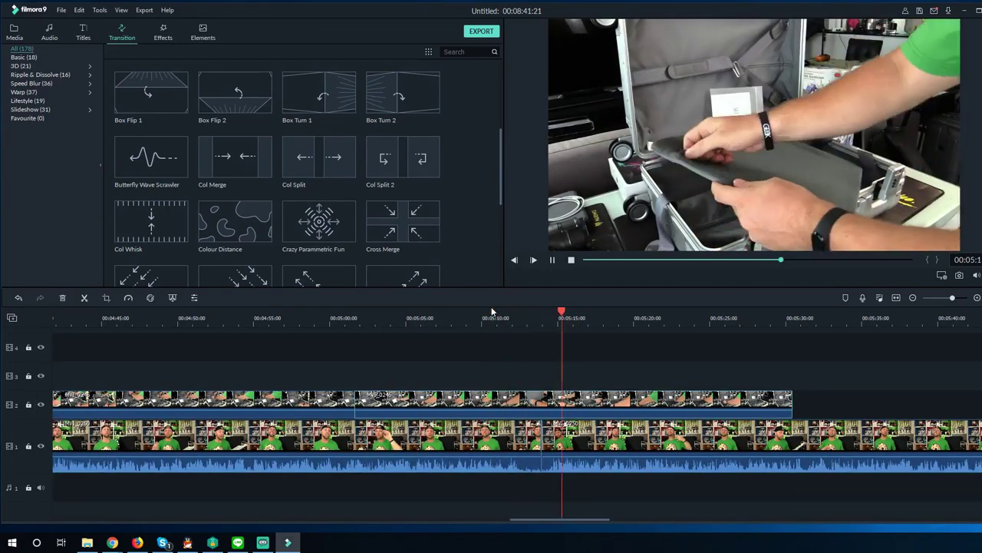
pyautogui.hotkey('alt', 'c')
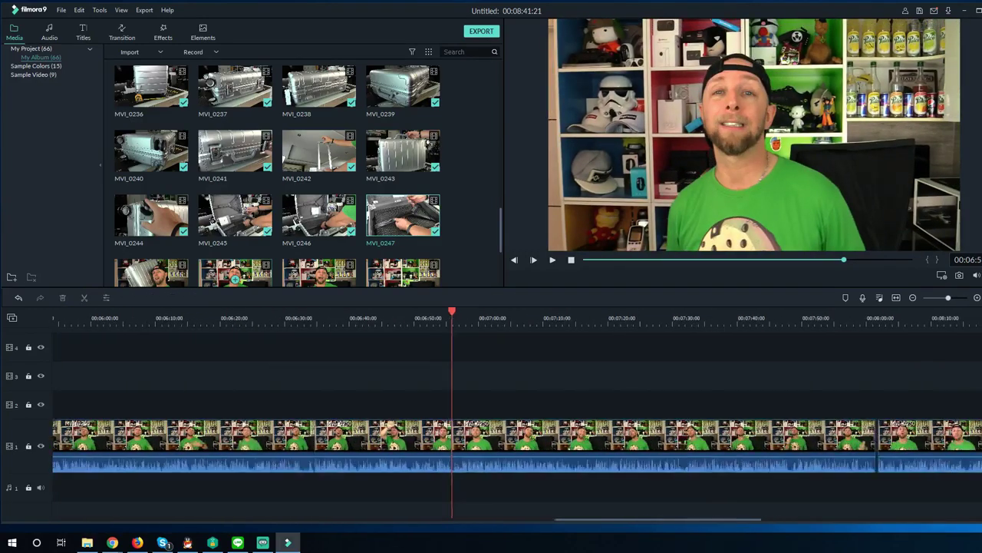
# - Overlay MVI_0241 on the second video track at about 6:03
pyautogui.moveTo(234, 150); pyautogui.dragTo(226, 389)
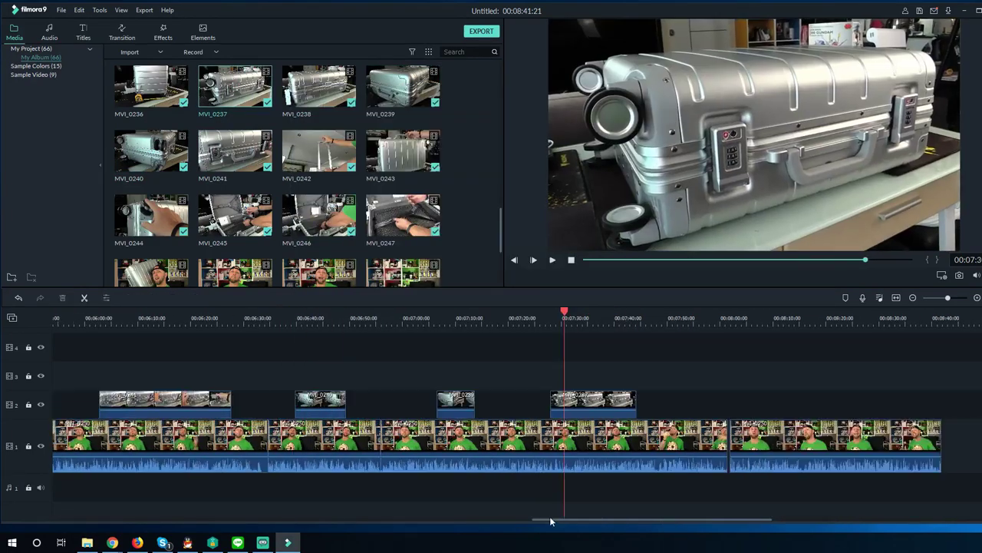
pyautogui.moveTo(503, 520); pyautogui.dragTo(636, 519)
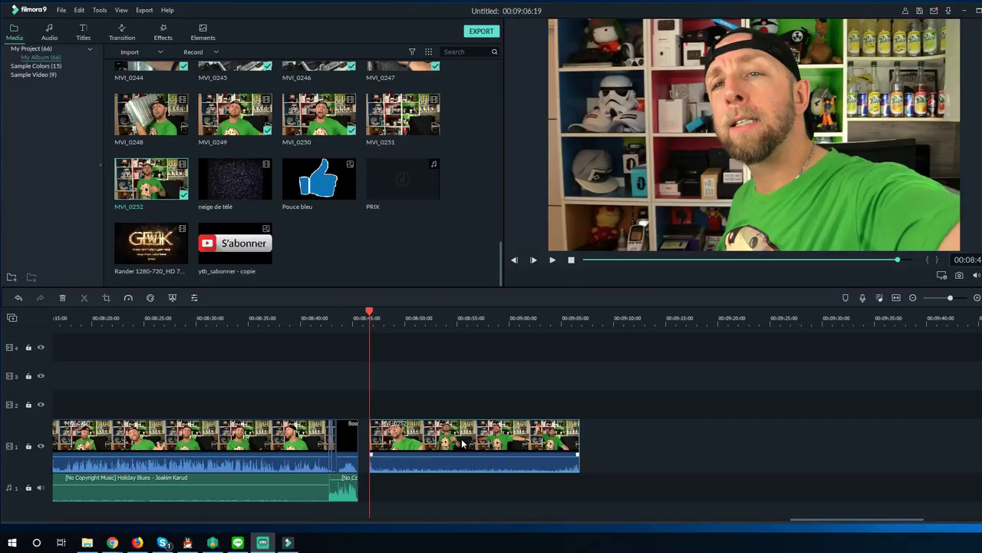
# - Apply a green Chroma Key with an offset of 38 to the MVI_0252 clip at the end of the main track
pyautogui.rightClick(463, 443)
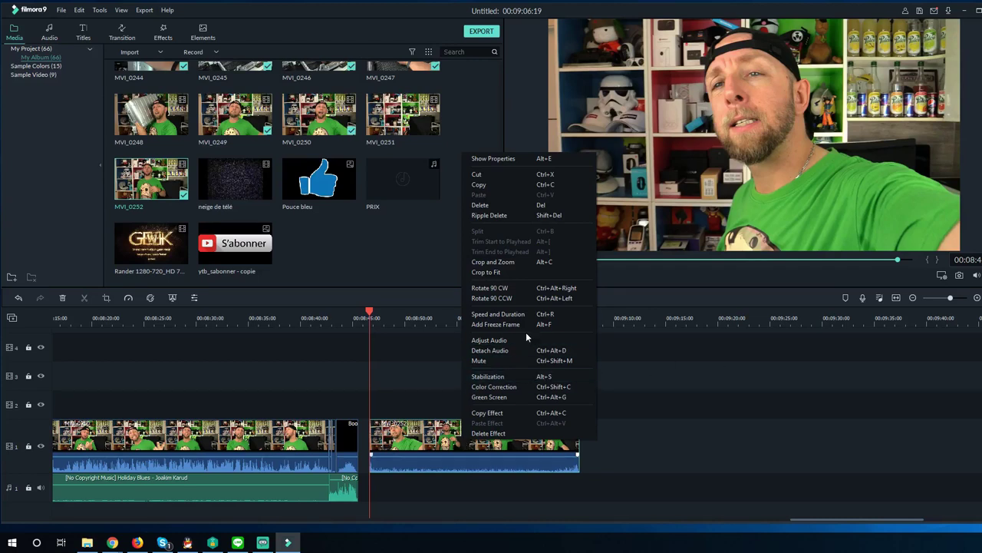
pyautogui.click(489, 396)
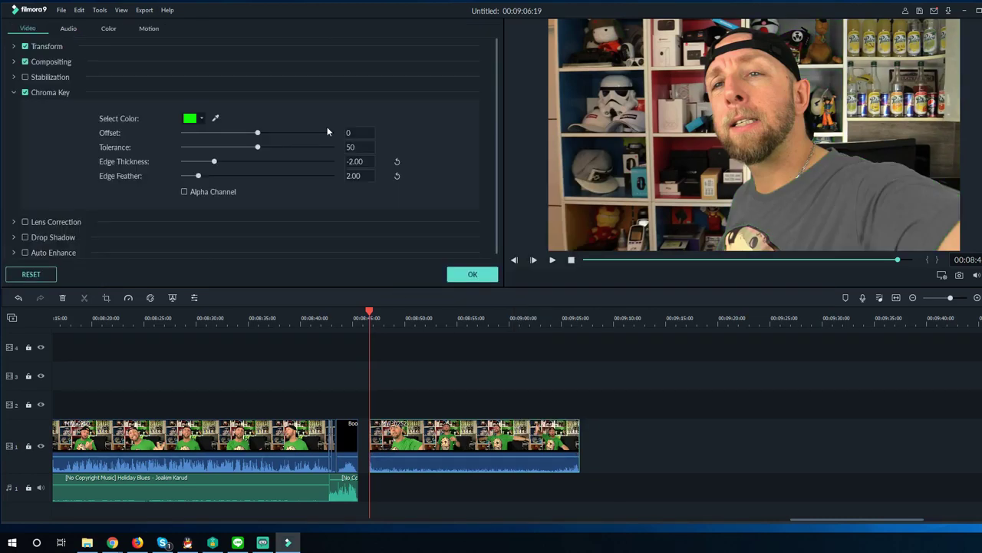
pyautogui.moveTo(258, 134); pyautogui.dragTo(297, 133)
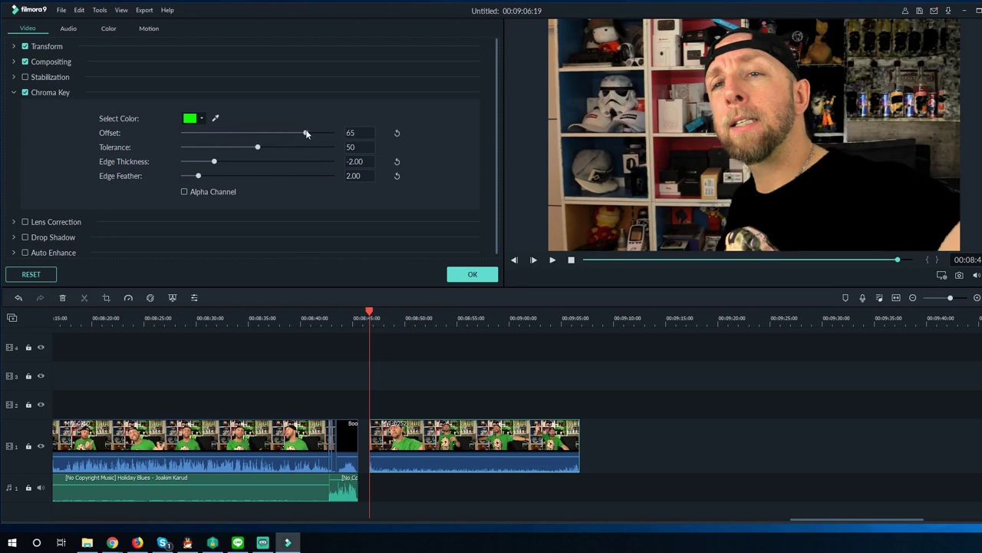
pyautogui.click(468, 273)
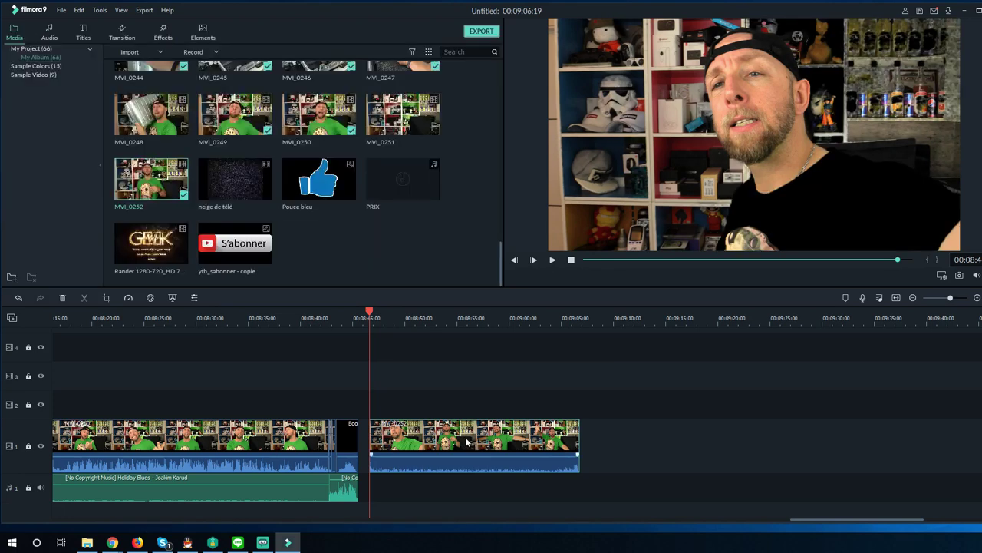
# - Insert MVI_0251 on the main track at about 8:47 and stack the keyed MVI_0252 clip above it on the second track
pyautogui.moveTo(472, 445); pyautogui.dragTo(791, 442)
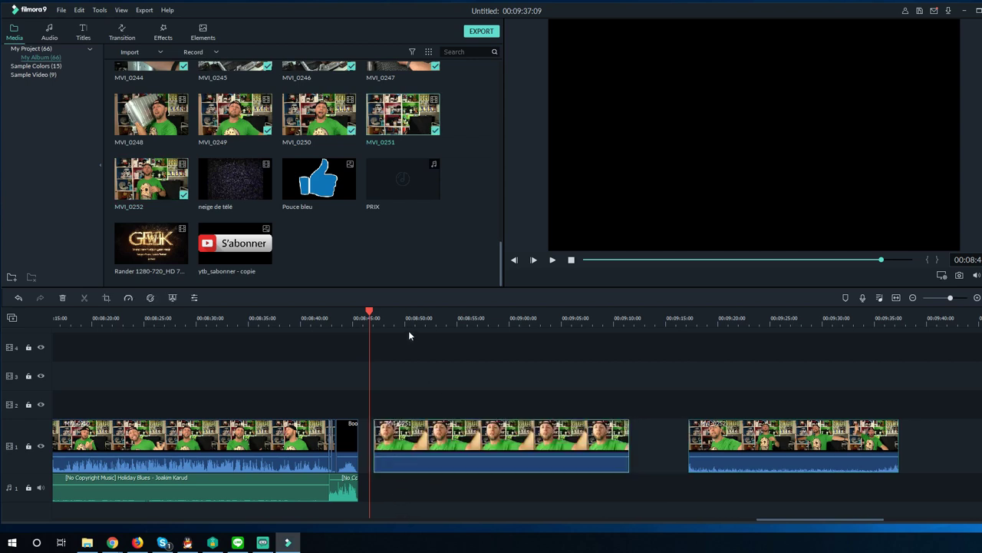
pyautogui.click(451, 320)
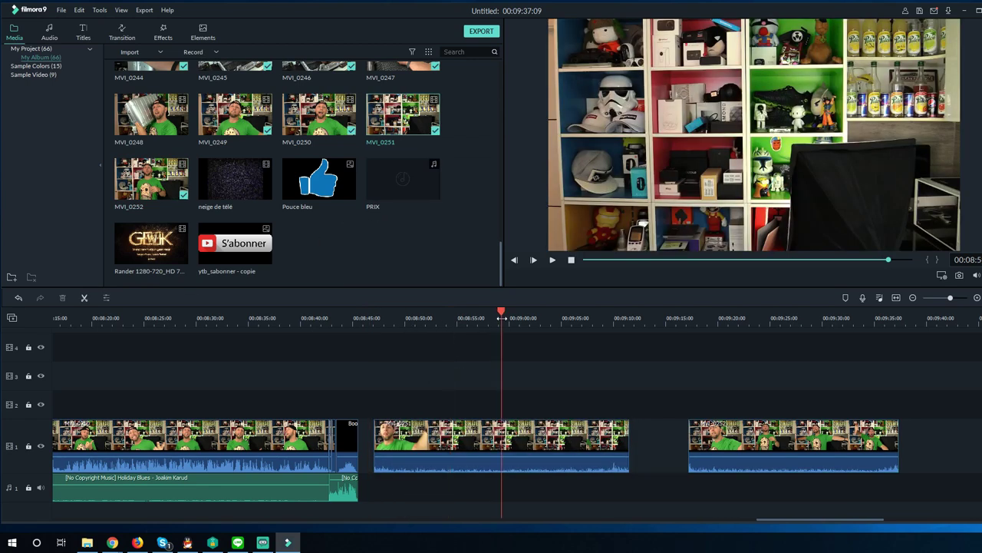
pyautogui.moveTo(694, 425); pyautogui.dragTo(408, 393)
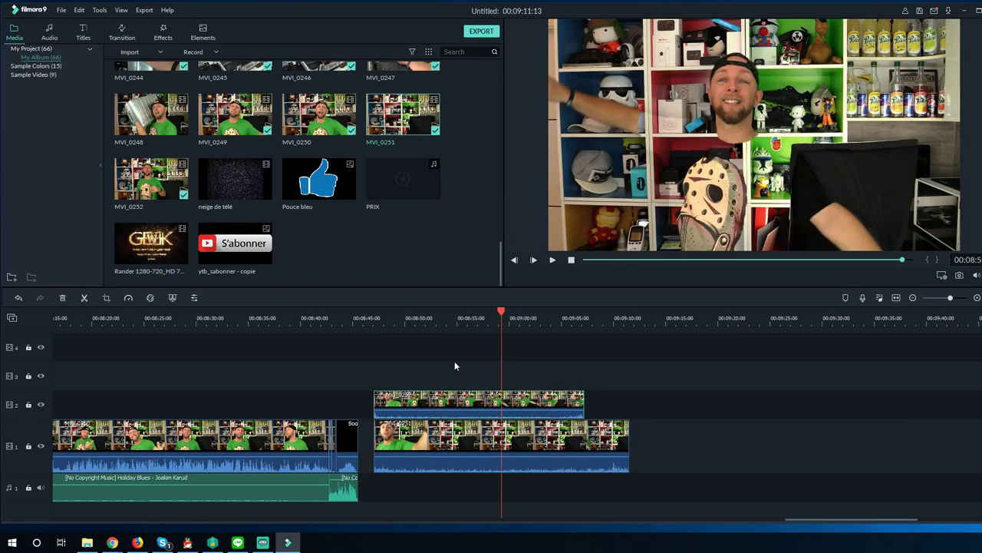
# - Set the MVI_0252 overlay's Chroma Key to offset 53, tolerance 46 and edge thickness 8.81, and preview the composite
pyautogui.rightClick(466, 402)
pyautogui.click(500, 367)
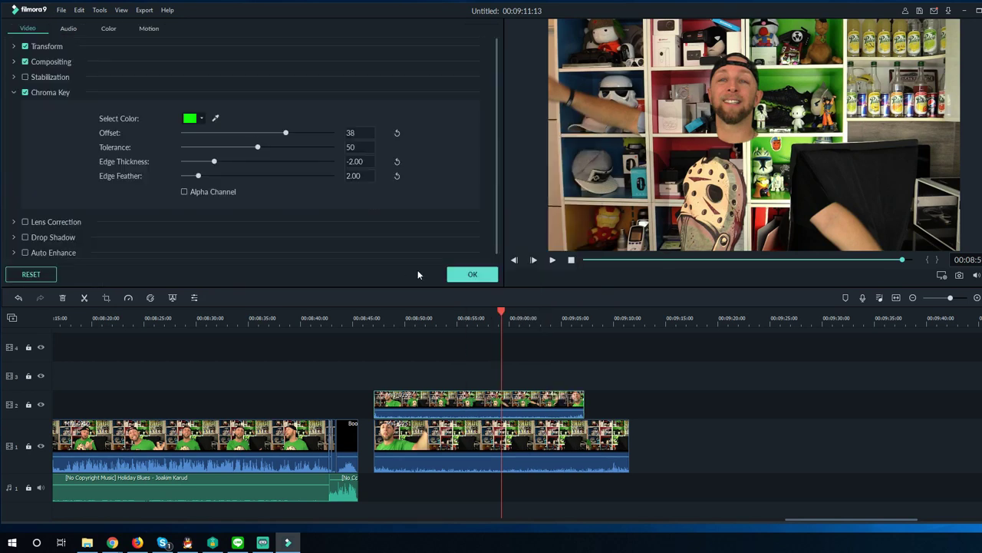
pyautogui.moveTo(236, 134); pyautogui.dragTo(213, 135)
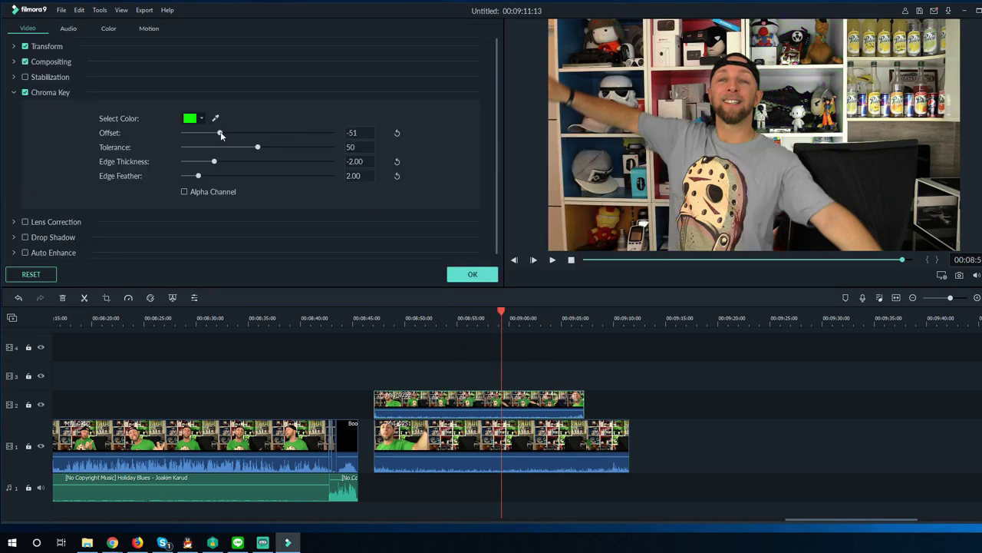
pyautogui.moveTo(260, 133); pyautogui.dragTo(329, 161)
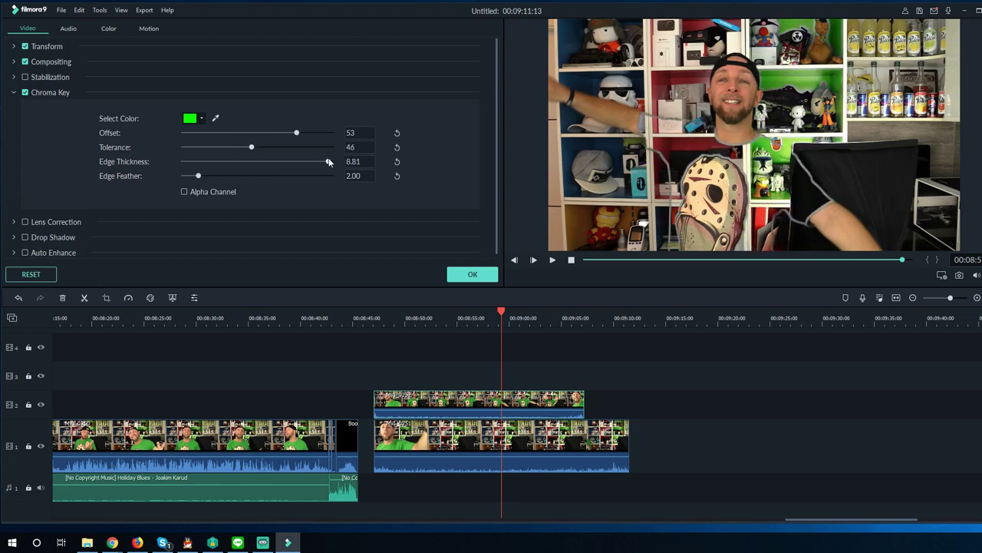
pyautogui.click(472, 274)
pyautogui.click(364, 322)
pyautogui.press('space')
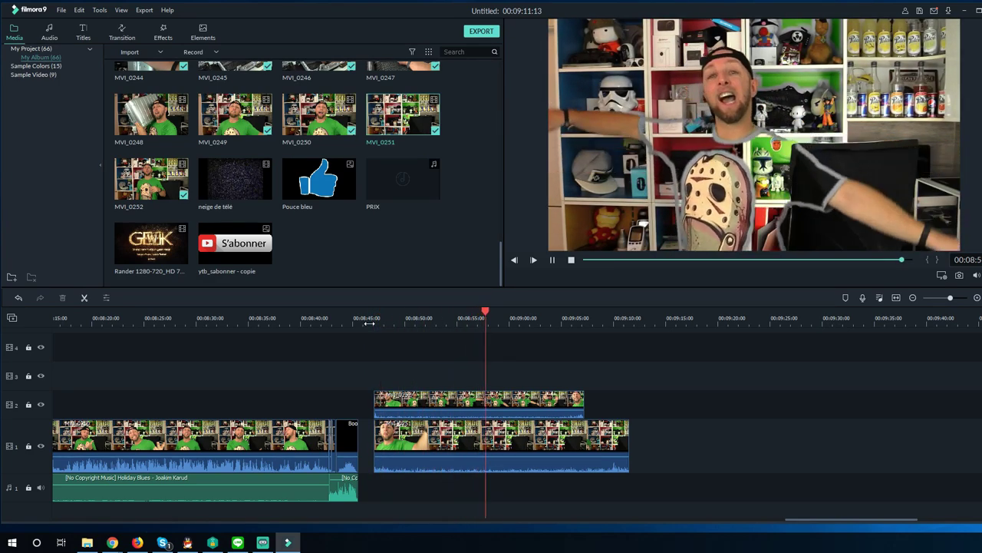
pyautogui.press('space')
# - Move the MVI_0252 overlay aside and try a Chroma Key on MVI_0251 with an offset of 6 and a purple key colour
pyautogui.click(432, 440)
pyautogui.rightClick(451, 442)
pyautogui.click(380, 316)
pyautogui.moveTo(380, 315); pyautogui.dragTo(389, 315)
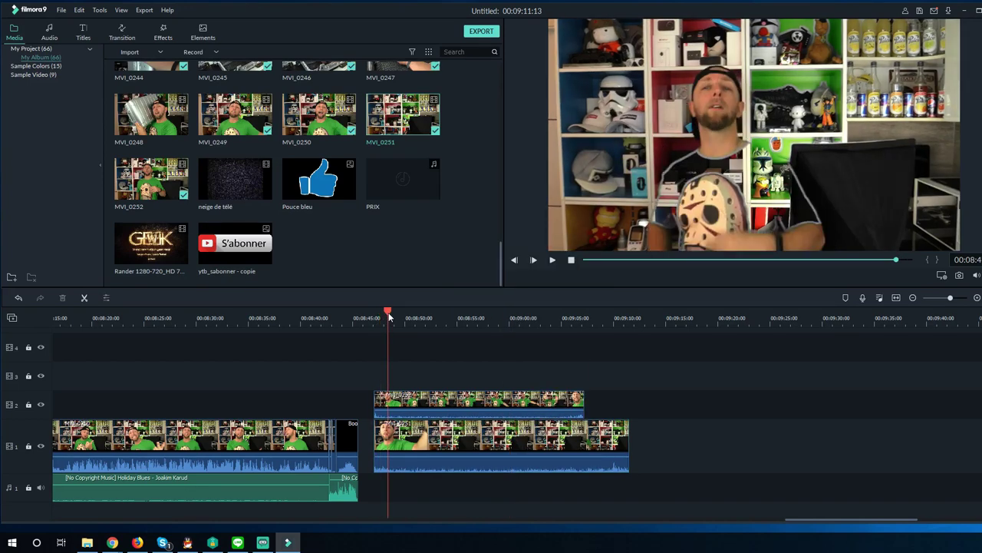
pyautogui.moveTo(431, 401); pyautogui.dragTo(628, 397)
pyautogui.moveTo(389, 311); pyautogui.dragTo(412, 310)
pyautogui.click(445, 313)
pyautogui.rightClick(464, 439)
pyautogui.click(490, 388)
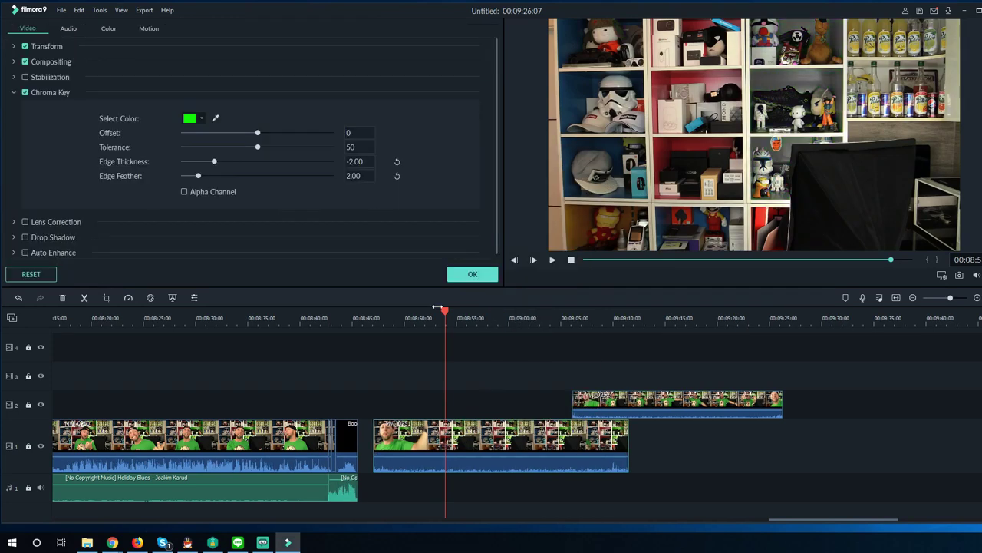
pyautogui.moveTo(257, 134)
pyautogui.mouseDown()
pyautogui.moveTo(191, 135)
pyautogui.moveTo(261, 133)
pyautogui.mouseUp()
pyautogui.click(201, 119)
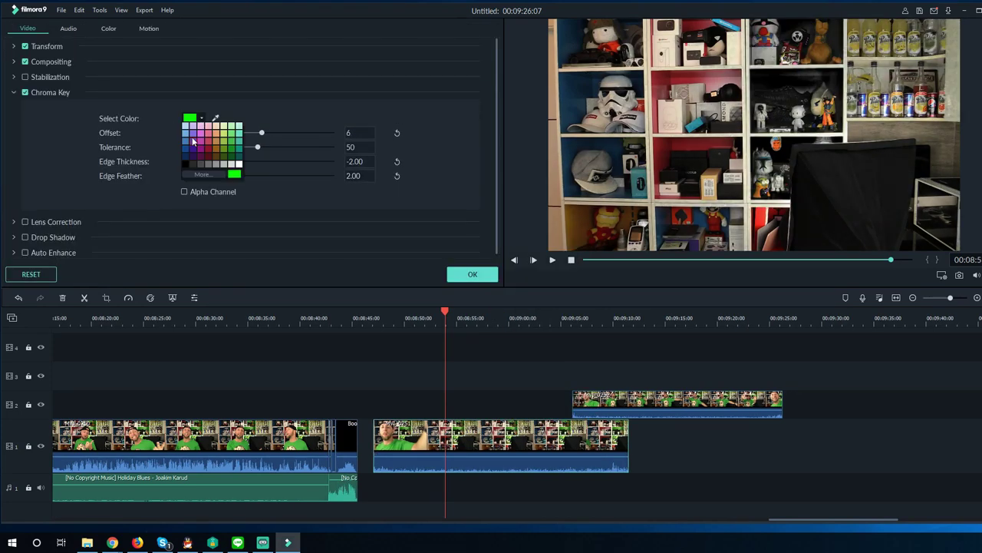
pyautogui.click(193, 140)
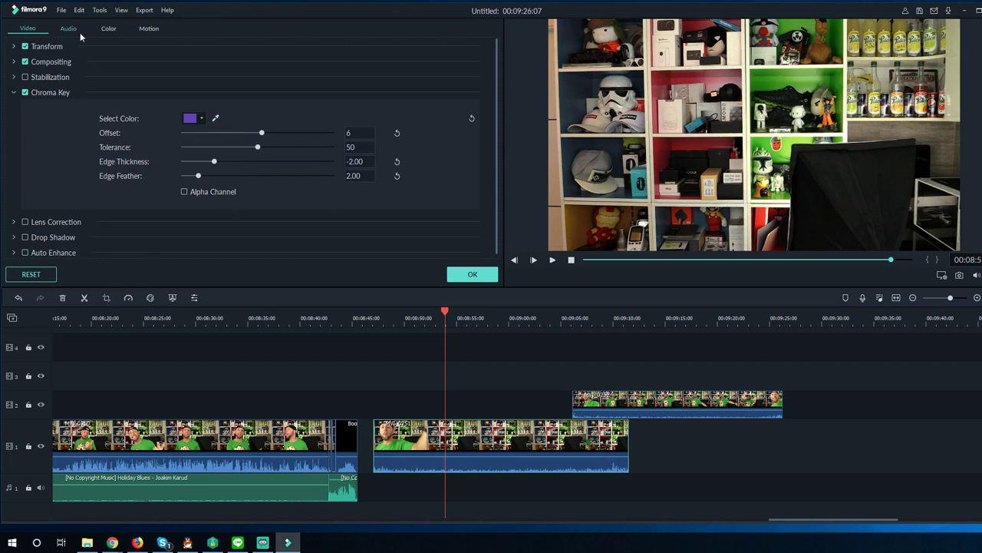
pyautogui.click(474, 274)
# - Reset the video settings of the MVI_0251 clip to clear its Chroma Key changes
pyautogui.rightClick(449, 434)
pyautogui.click(458, 392)
pyautogui.click(31, 275)
pyautogui.click(473, 275)
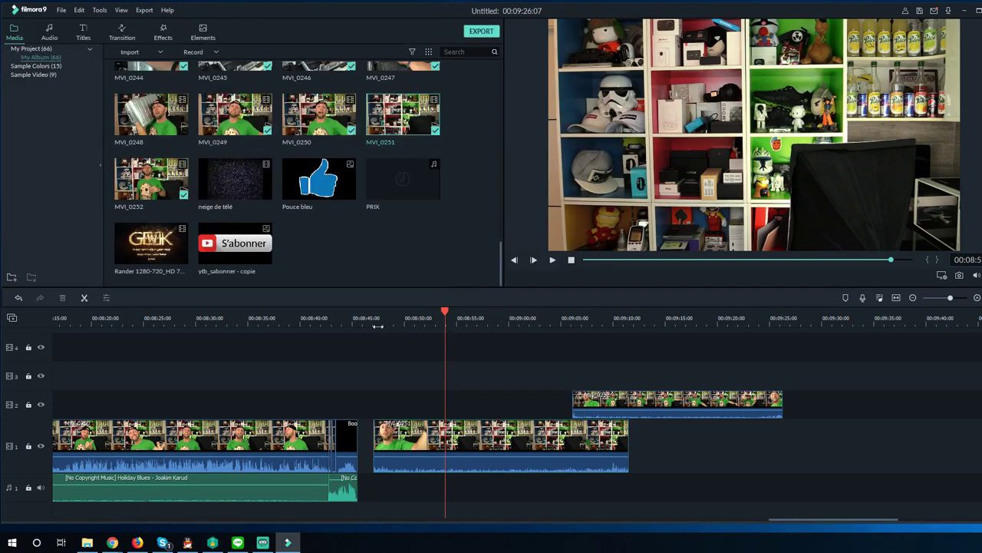
# - Move the MVI_0252 overlay back above MVI_0251 and set its Chroma Key edge thickness to -10 and edge feather to 9.66
pyautogui.click(379, 327)
pyautogui.moveTo(589, 403); pyautogui.dragTo(418, 397)
pyautogui.rightClick(452, 404)
pyautogui.click(486, 365)
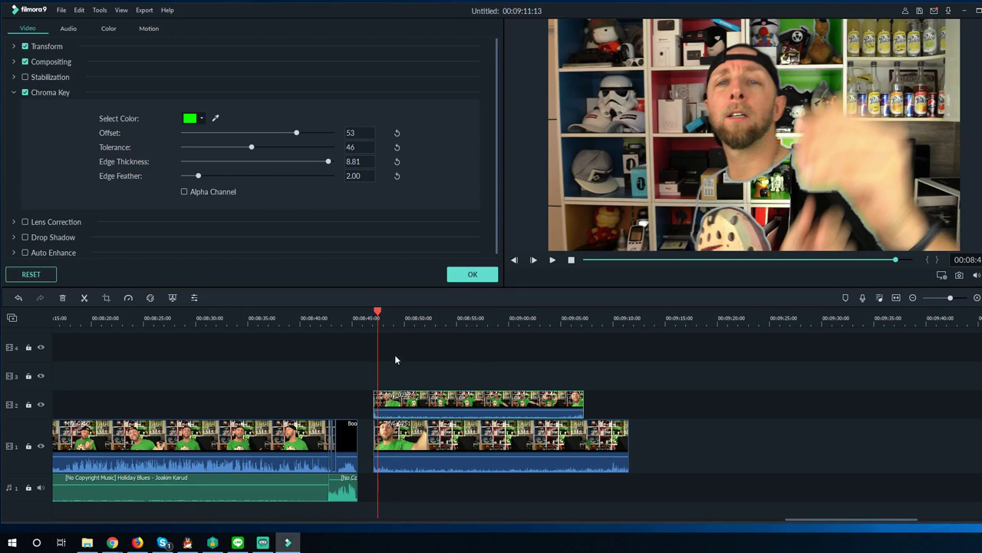
pyautogui.click(458, 316)
pyautogui.click(183, 162)
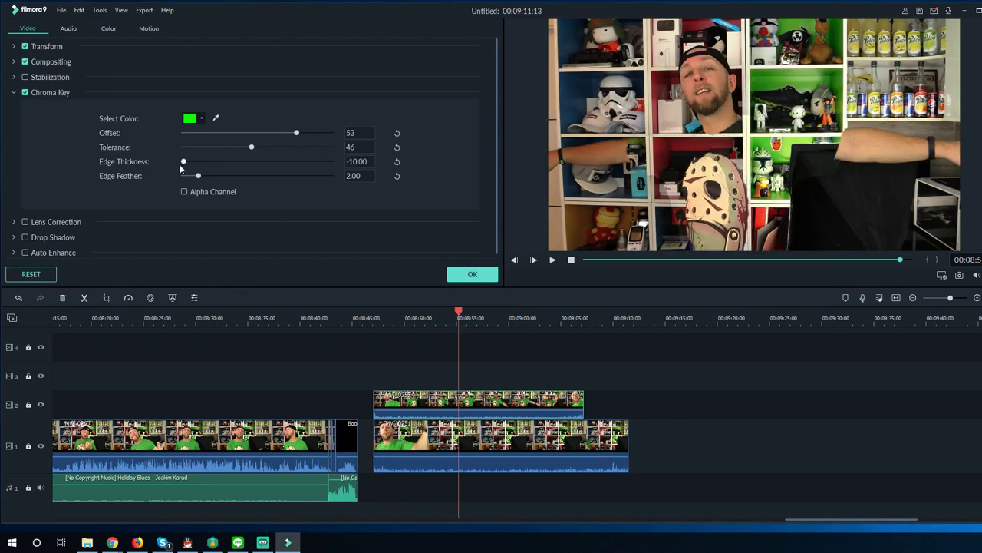
pyautogui.moveTo(198, 176); pyautogui.dragTo(256, 177)
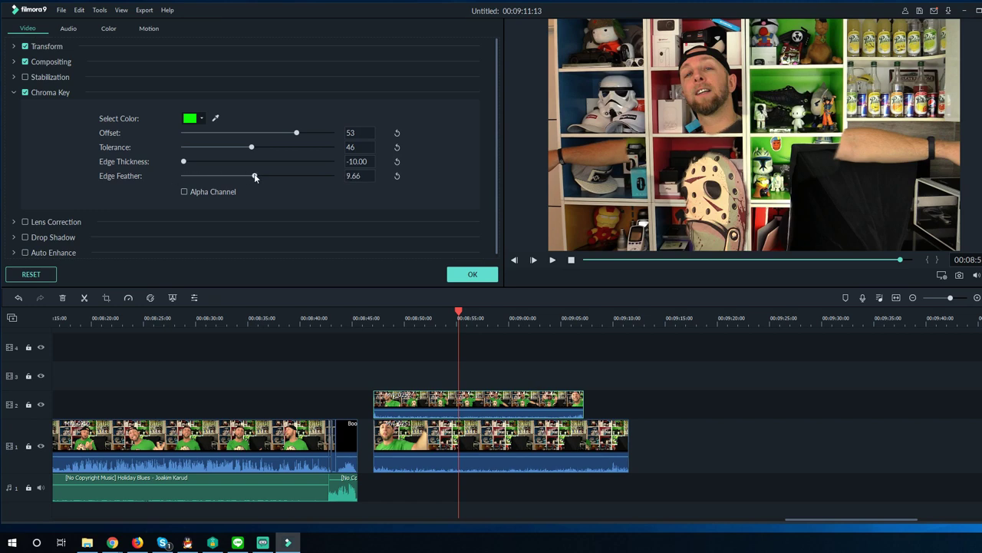
pyautogui.click(472, 274)
# - Play back the keyed MVI_0252 overlay over the MVI_0251 background to check the effect
pyautogui.click(373, 323)
pyautogui.press('space')
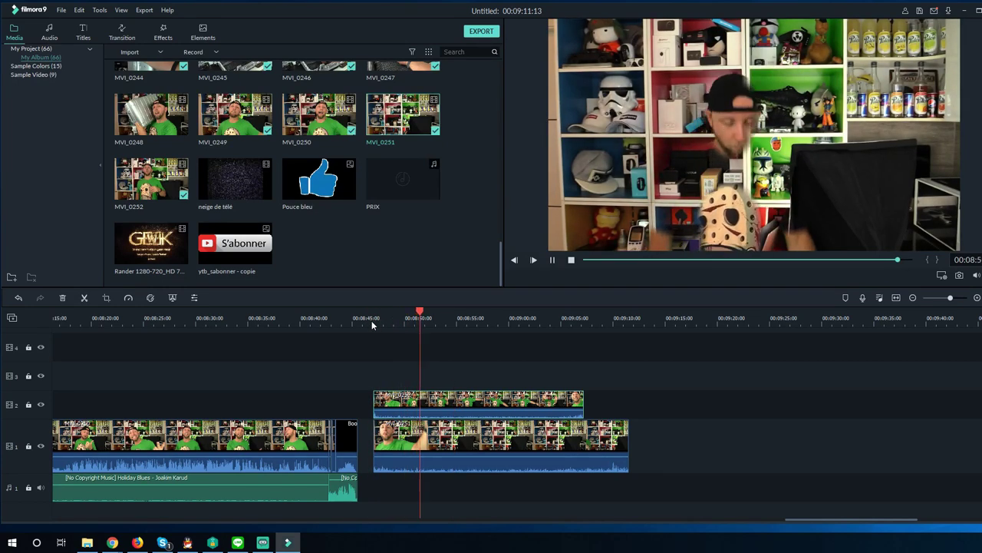
pyautogui.press('space')
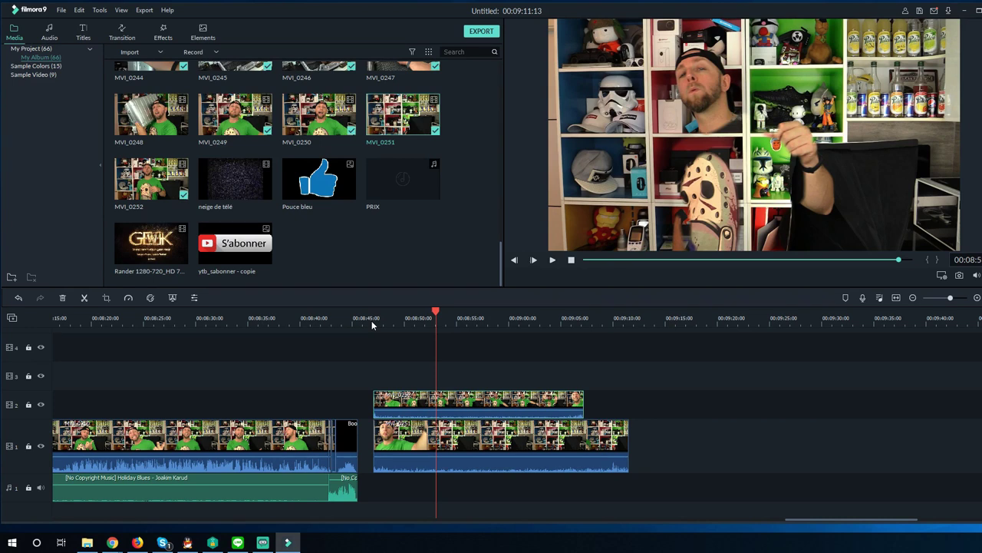
pyautogui.rightClick(723, 93)
pyautogui.click(613, 148)
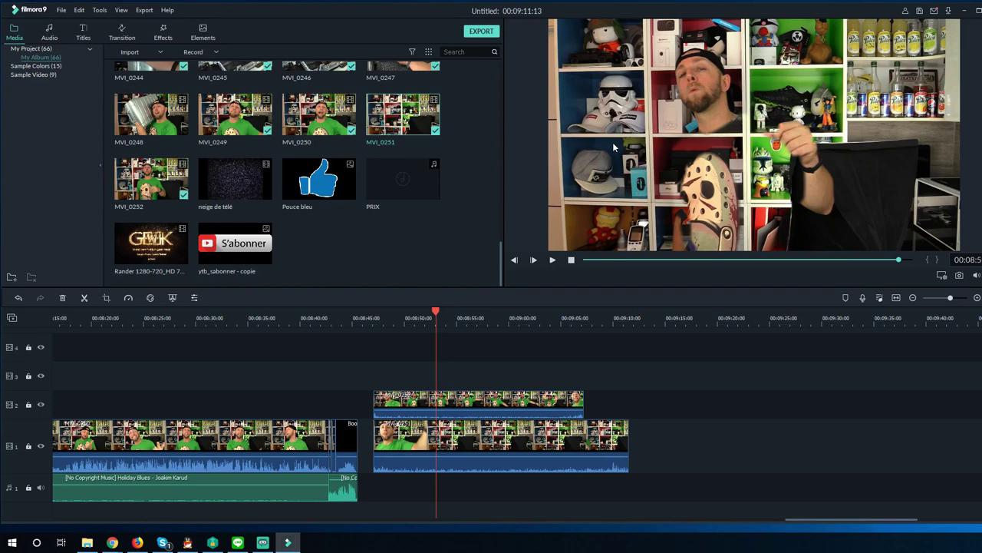
pyautogui.press('space')
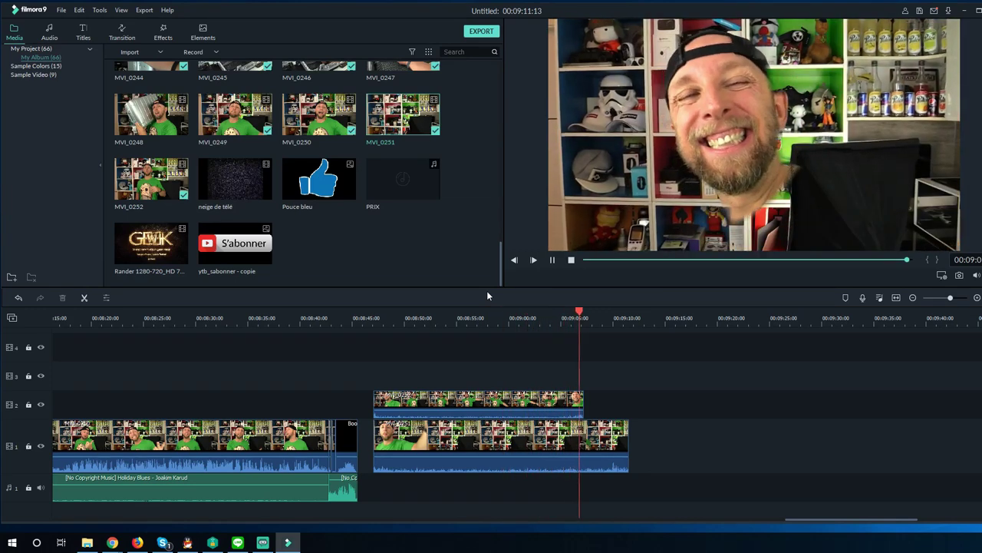
pyautogui.press('space')
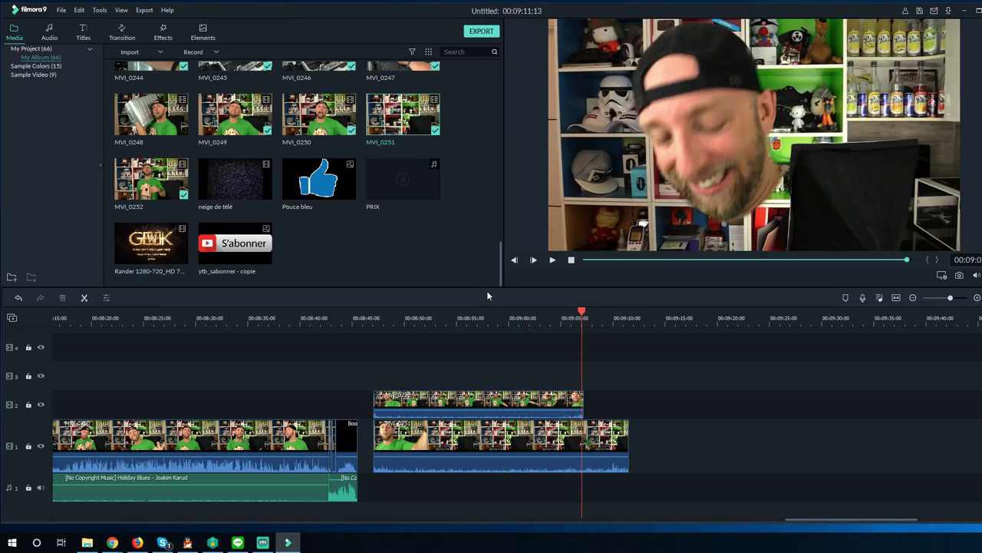
# - Apply a green Chroma Key with an offset of 41 to the main-track clip at about 8:34
pyautogui.click(238, 439)
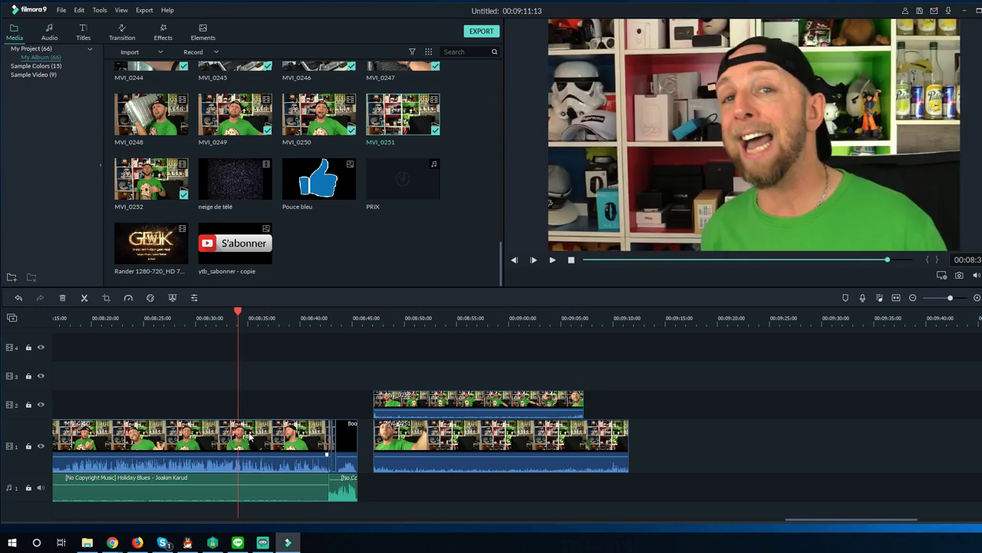
pyautogui.rightClick(249, 436)
pyautogui.click(276, 392)
pyautogui.moveTo(264, 135); pyautogui.dragTo(290, 137)
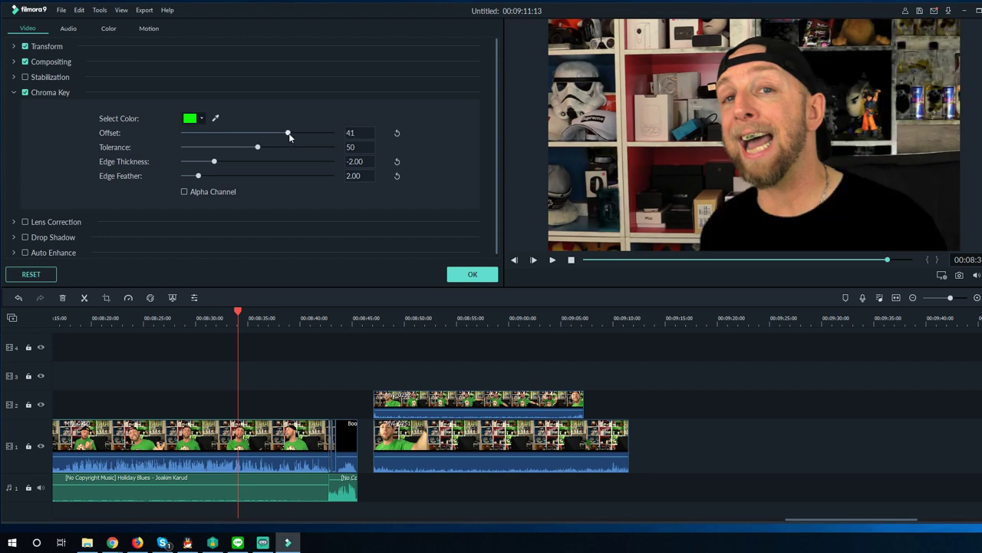
# - Try to shift the MVI_0251 clip later on the main track, and undo the move
pyautogui.moveTo(438, 443); pyautogui.dragTo(486, 463)
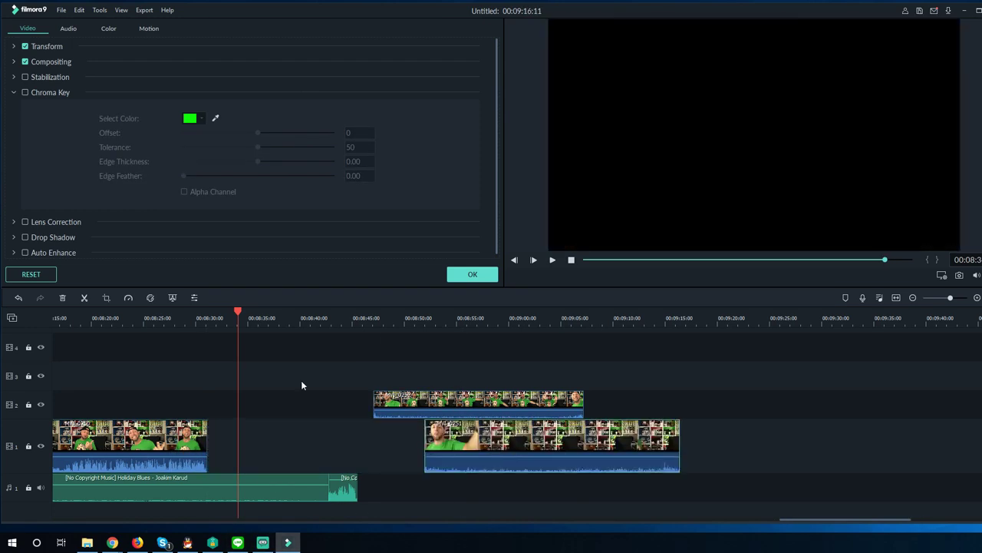
pyautogui.click(18, 298)
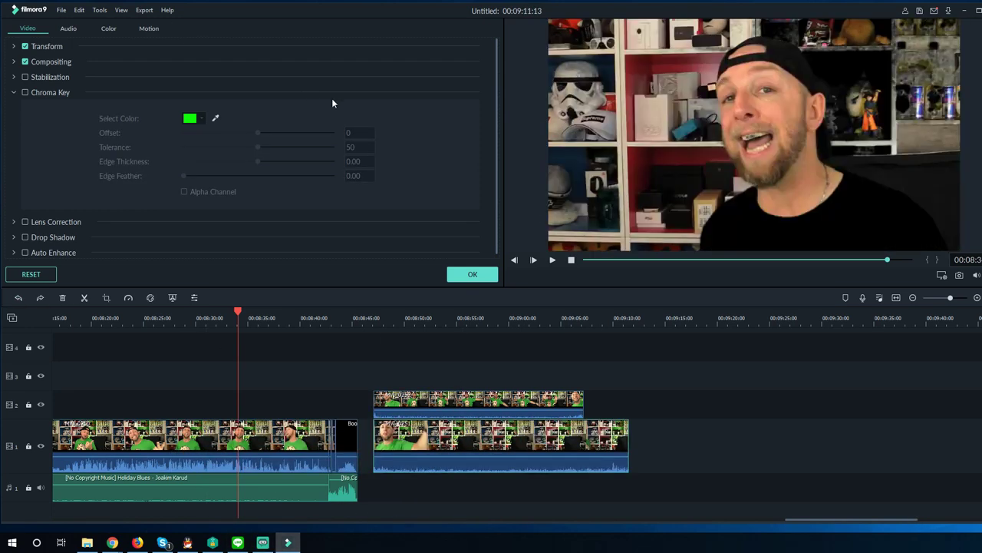
# - Close the clip's settings and look through the audio, transition and element libraries
pyautogui.click(68, 28)
pyautogui.click(28, 28)
pyautogui.click(464, 277)
pyautogui.click(50, 38)
pyautogui.click(123, 33)
pyautogui.click(203, 33)
pyautogui.scroll(-15, 307, 177)
# - Shift the MVI_0252 overlay later, then stack the keyed main-track clip on video track 3 above MVI_0251 and preview the effect
pyautogui.moveTo(426, 442)
pyautogui.mouseDown()
pyautogui.moveTo(426, 520)
pyautogui.moveTo(425, 453)
pyautogui.mouseUp()
pyautogui.moveTo(422, 405); pyautogui.dragTo(529, 405)
pyautogui.moveTo(214, 425); pyautogui.dragTo(224, 374)
pyautogui.moveTo(524, 441); pyautogui.dragTo(229, 438)
pyautogui.click(284, 317)
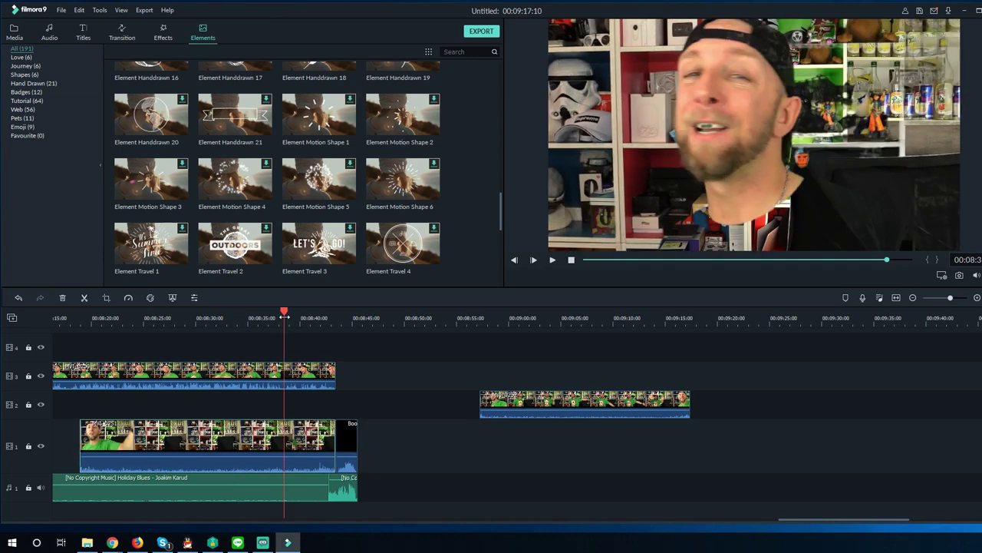
pyautogui.moveTo(286, 313)
pyautogui.mouseDown()
pyautogui.moveTo(259, 314)
pyautogui.moveTo(323, 315)
pyautogui.moveTo(299, 317)
pyautogui.mouseUp()
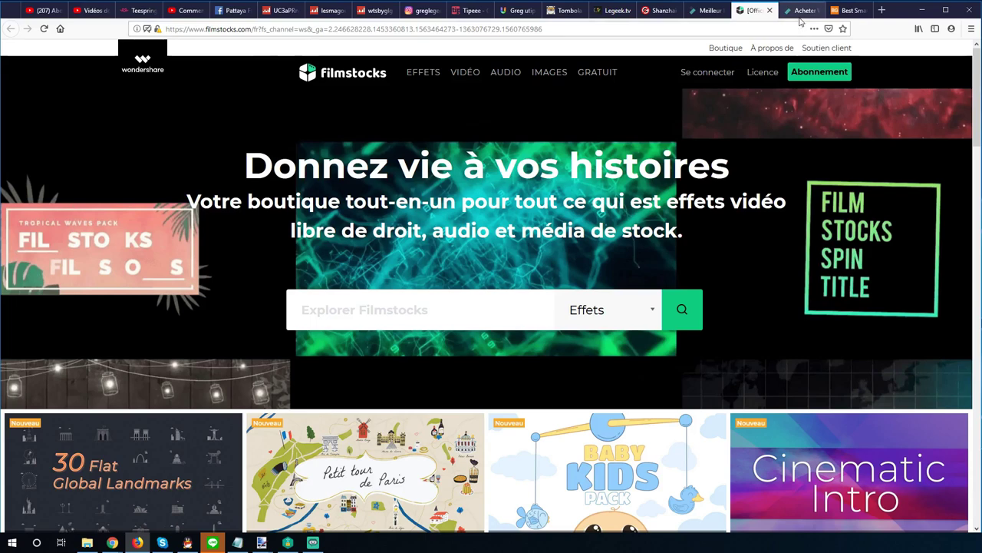
# - Open the Filmora9 purchase page in the browser and examine its individual plans, prices, guarantees and customer reviews
pyautogui.click(800, 12)
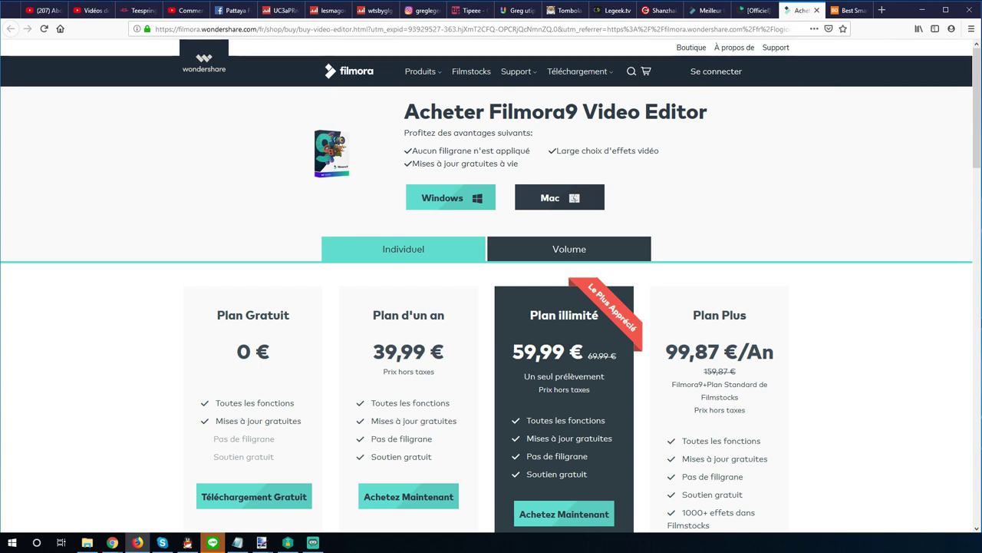
pyautogui.scroll(-2, 222, 228)
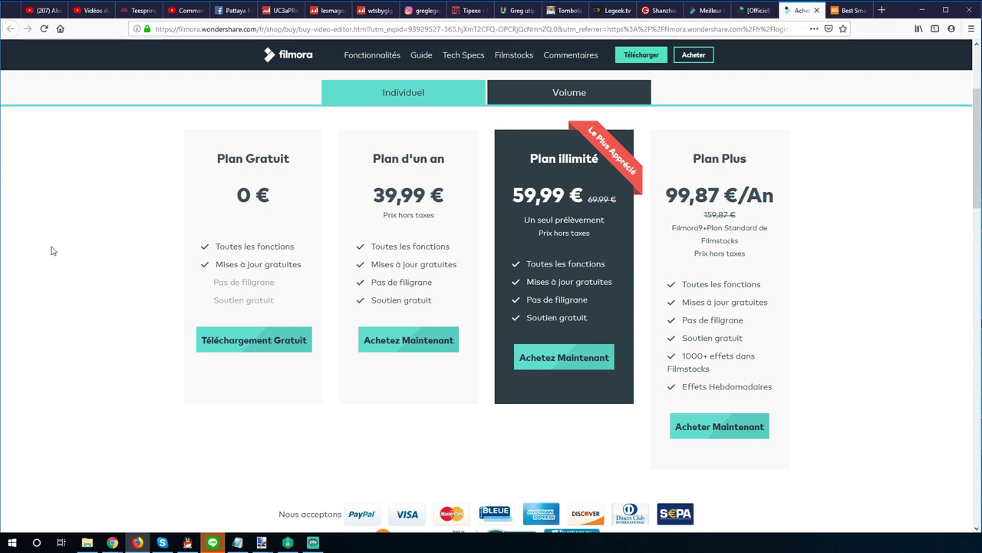
pyautogui.scroll(3, 164, 270)
pyautogui.scroll(-15, 164, 270)
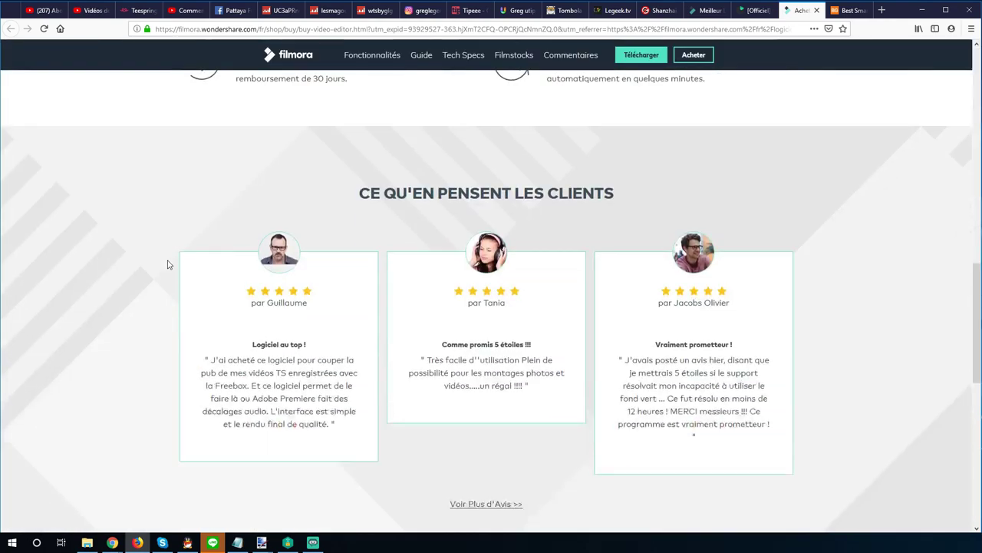
pyautogui.scroll(-3, 170, 261)
pyautogui.scroll(10, 170, 262)
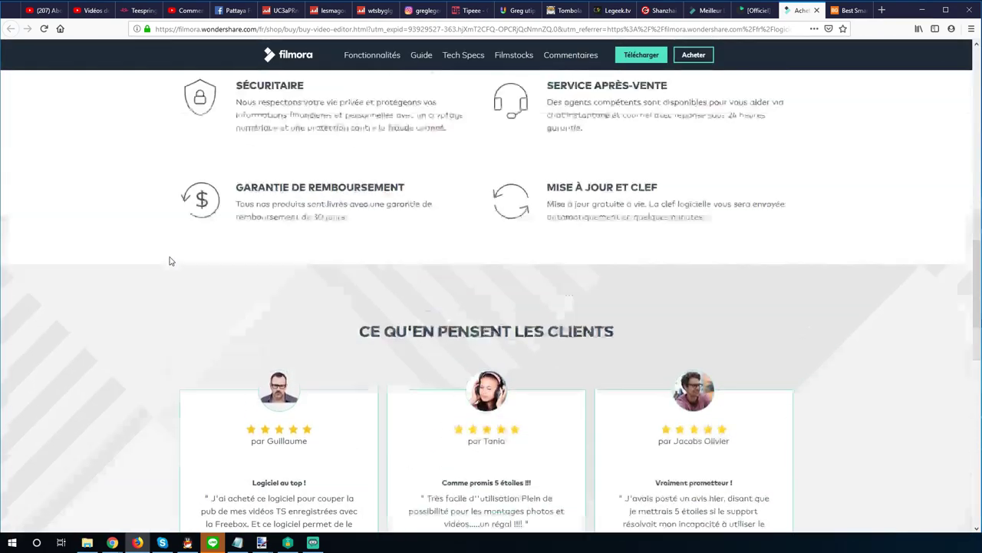
pyautogui.scroll(6, 170, 262)
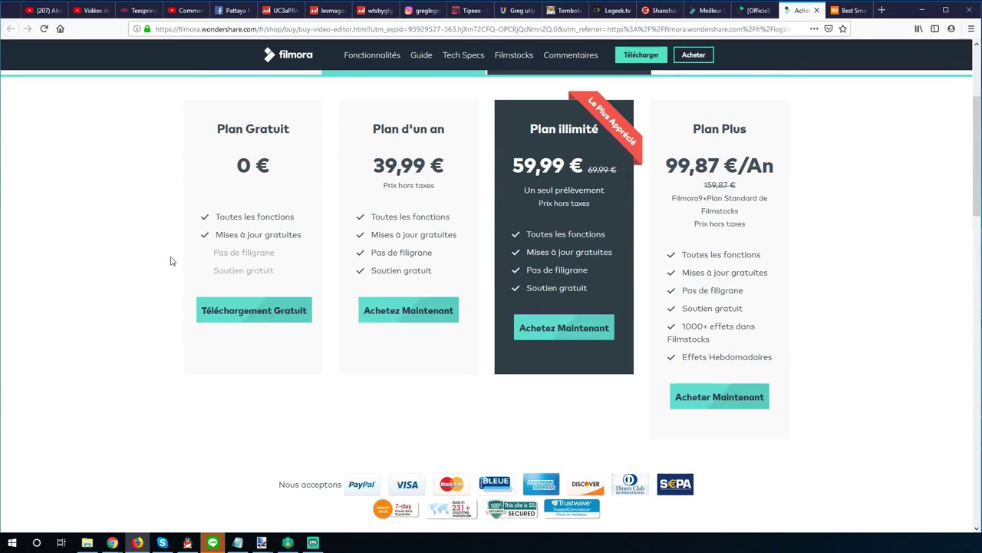